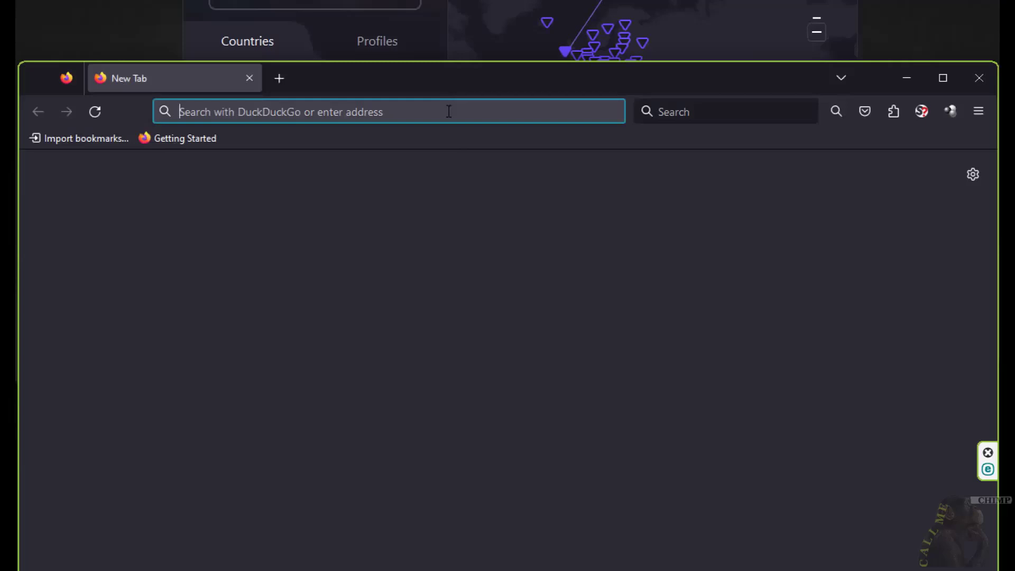
{"action": "type", "text": "https://www.arturia.com/kle-mk3-start/"}
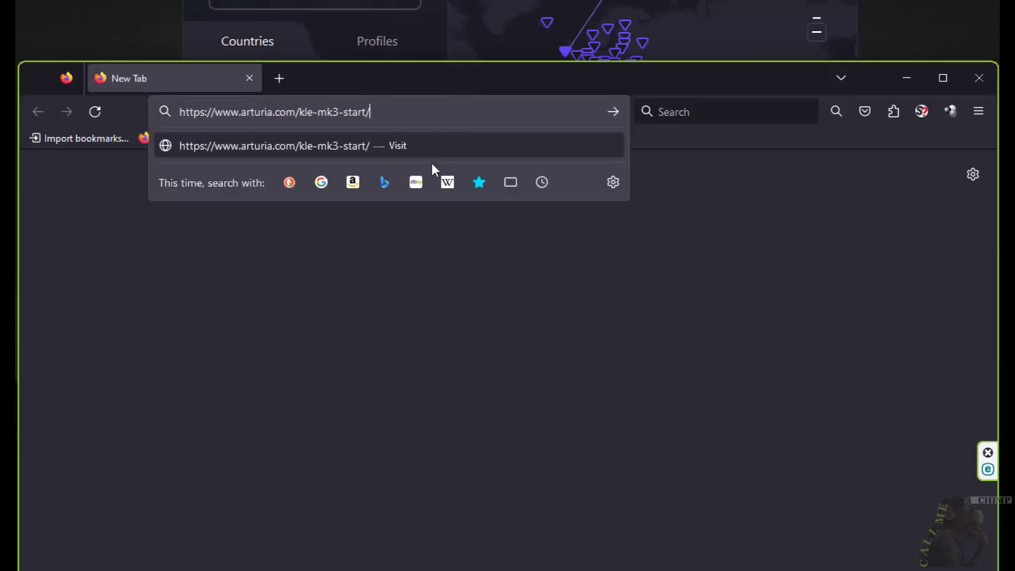
{"action": "left_click_drag", "start_coordinate": [420, 114], "coordinate": [117, 115]}
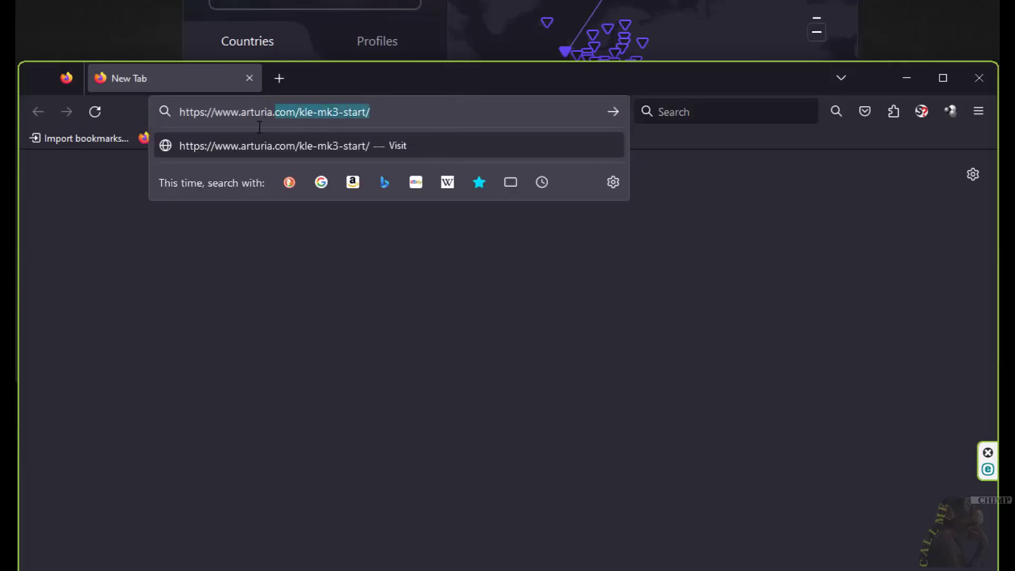
{"action": "left_click", "coordinate": [426, 110]}
{"action": "key", "text": "Return"}
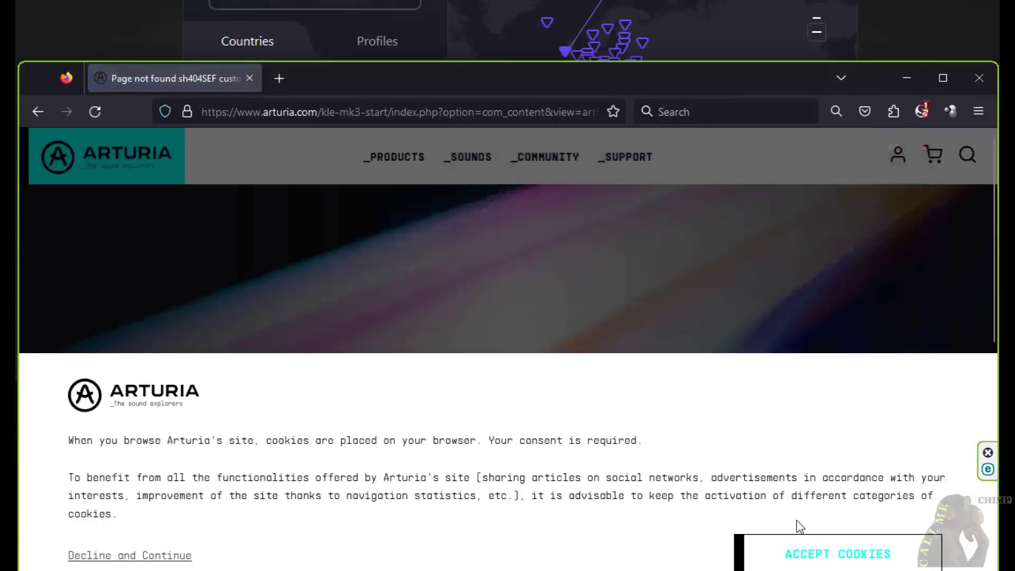
Accept the site's cookies and go to Arturia's Support page
{"action": "left_click", "coordinate": [844, 561]}
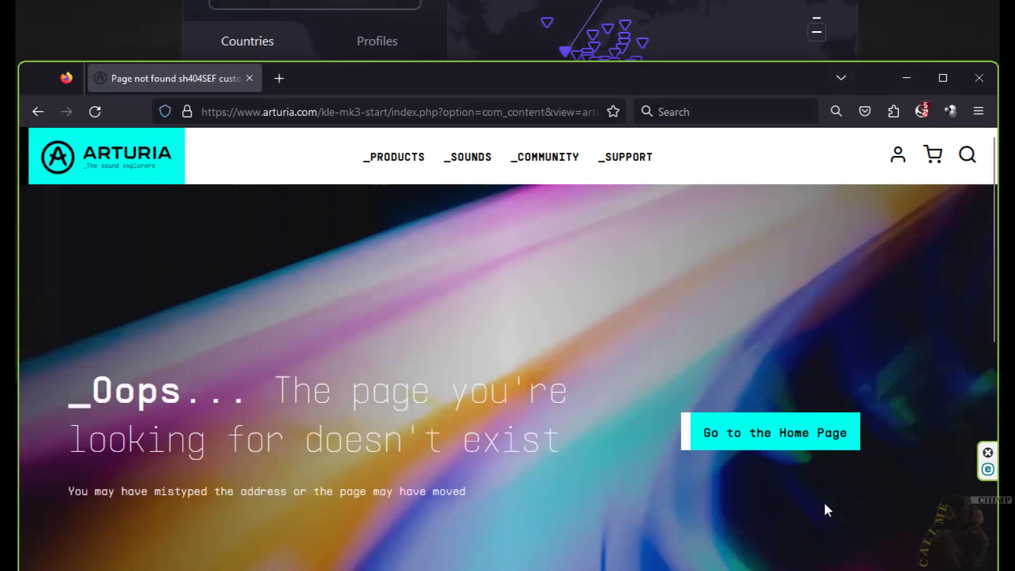
{"action": "scroll", "coordinate": [820, 492], "scroll_direction": "down", "scroll_amount": 5}
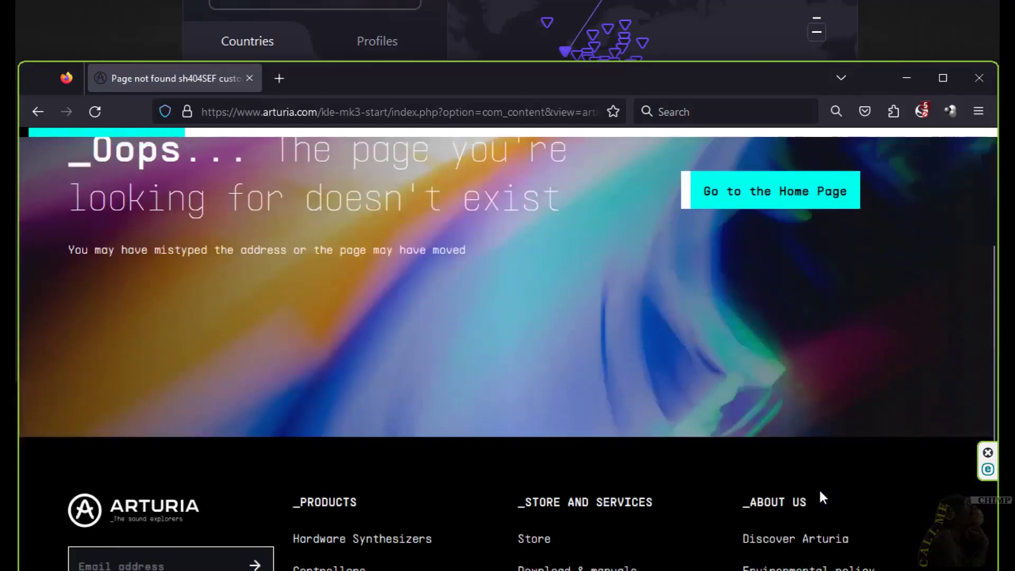
{"action": "scroll", "coordinate": [820, 492], "scroll_direction": "up", "scroll_amount": 5}
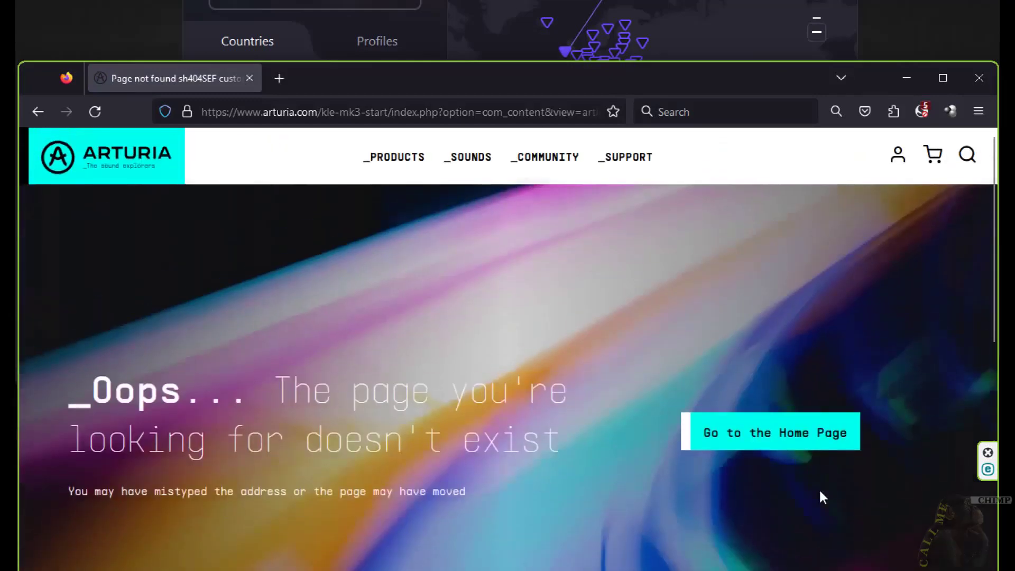
{"action": "left_click", "coordinate": [629, 157]}
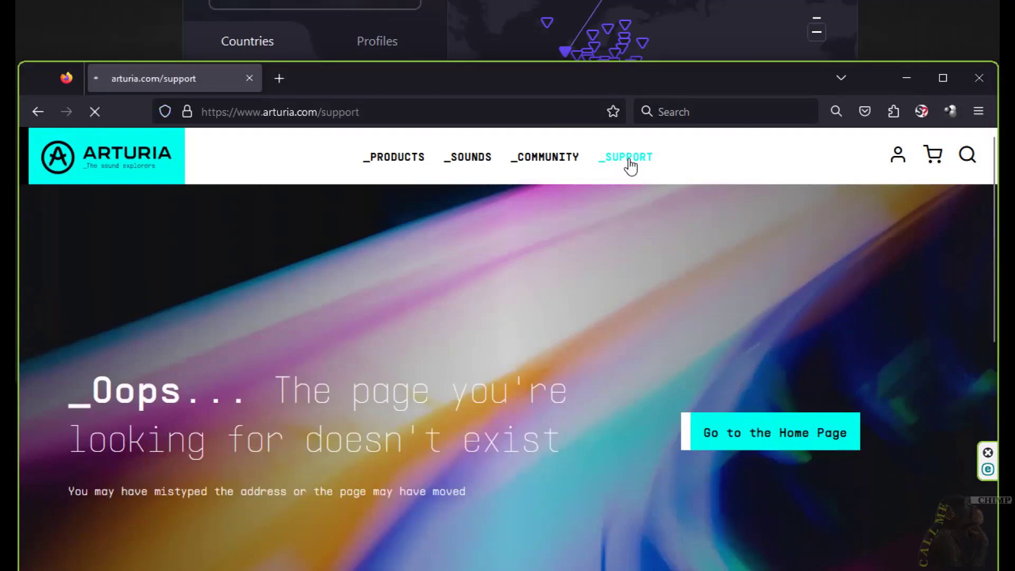
Follow the Support page's Register my product link to the sign-in page
{"action": "scroll", "coordinate": [572, 373], "scroll_direction": "down", "scroll_amount": 3}
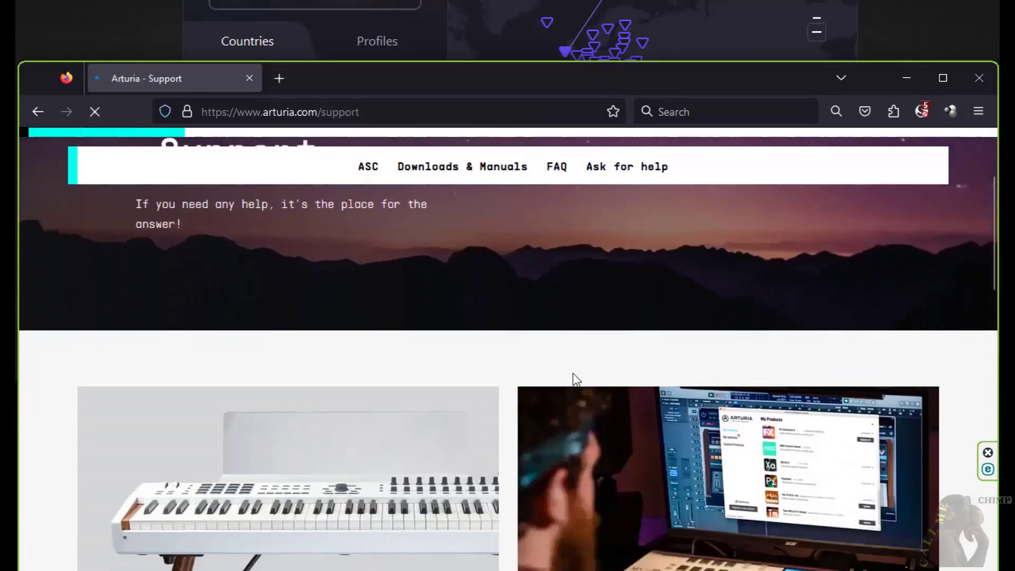
{"action": "scroll", "coordinate": [575, 376], "scroll_direction": "down", "scroll_amount": 3}
{"action": "scroll", "coordinate": [539, 384], "scroll_direction": "down", "scroll_amount": 2}
{"action": "scroll", "coordinate": [453, 408], "scroll_direction": "down", "scroll_amount": 1}
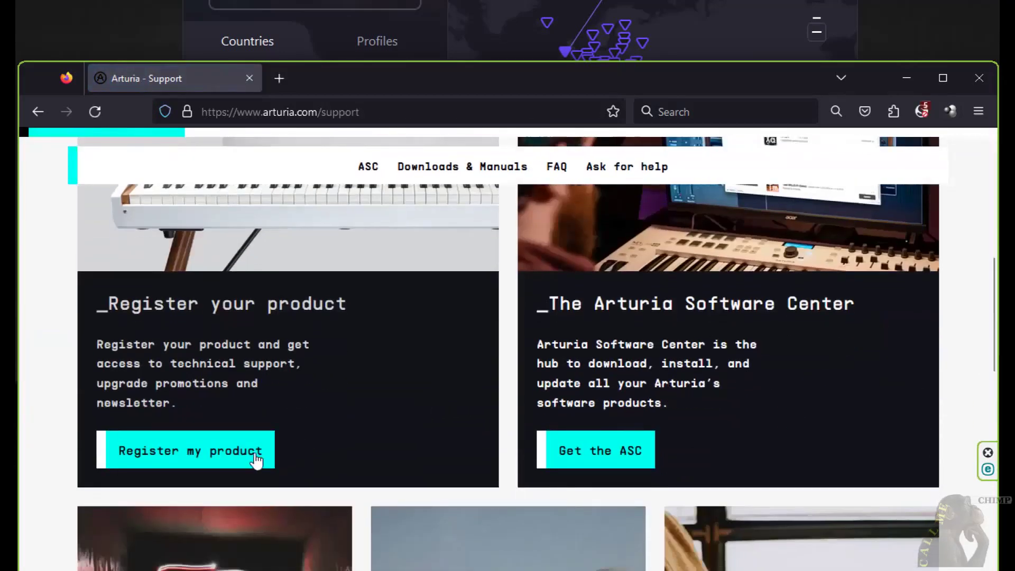
{"action": "scroll", "coordinate": [211, 465], "scroll_direction": "up", "scroll_amount": 3}
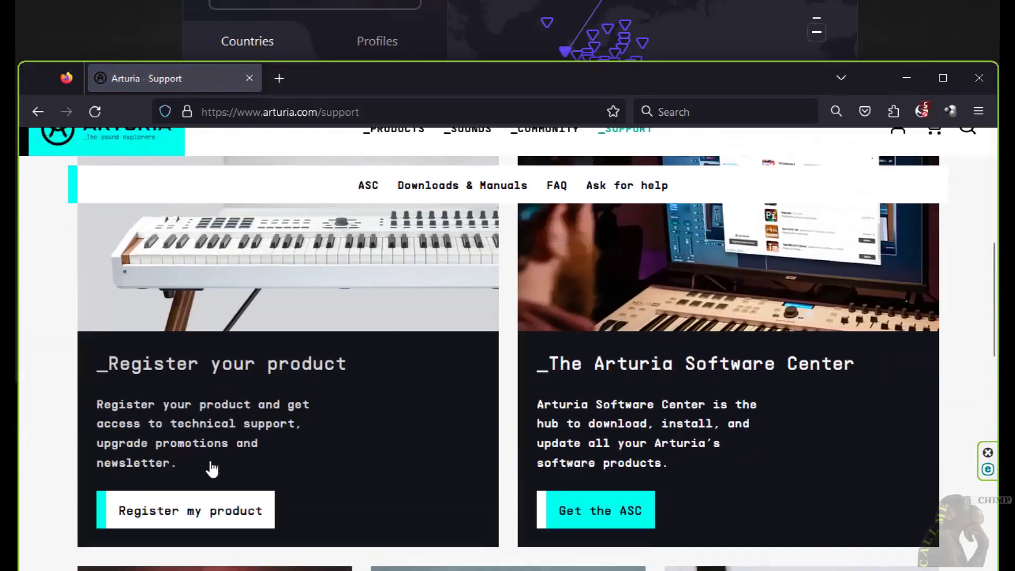
{"action": "scroll", "coordinate": [196, 550], "scroll_direction": "down", "scroll_amount": 2}
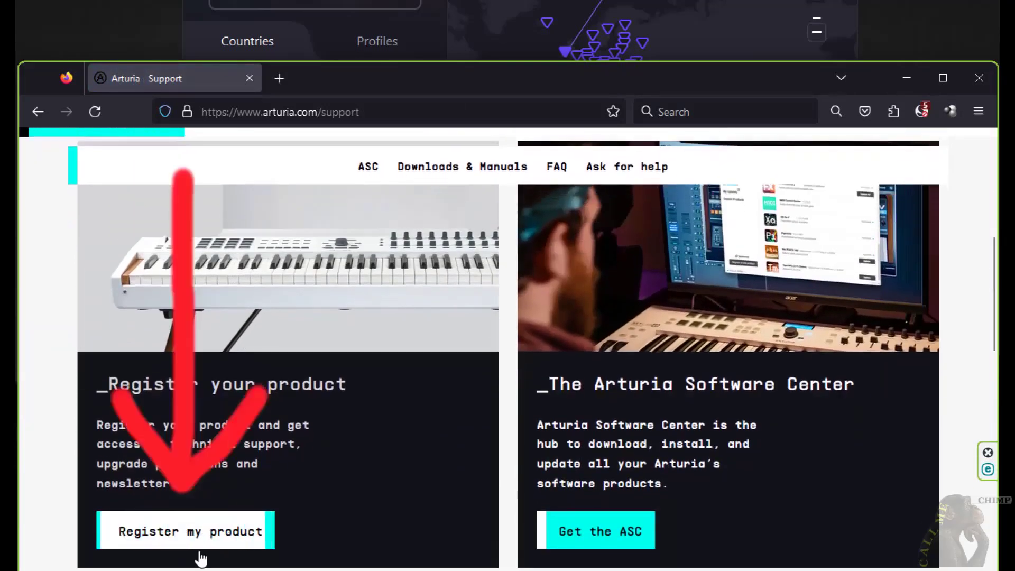
{"action": "left_click", "coordinate": [186, 535]}
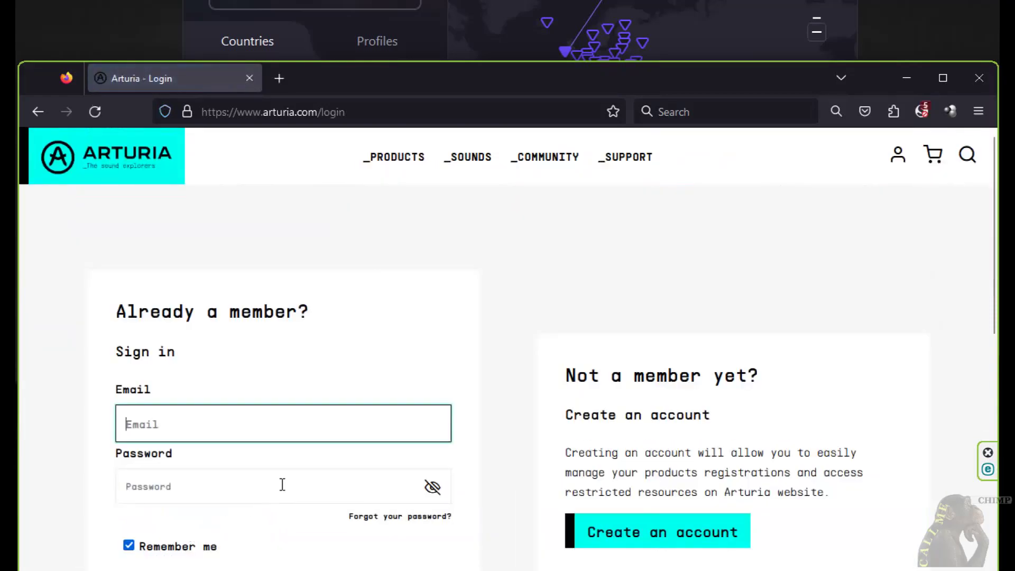
{"action": "scroll", "coordinate": [282, 484], "scroll_direction": "down", "scroll_amount": 2}
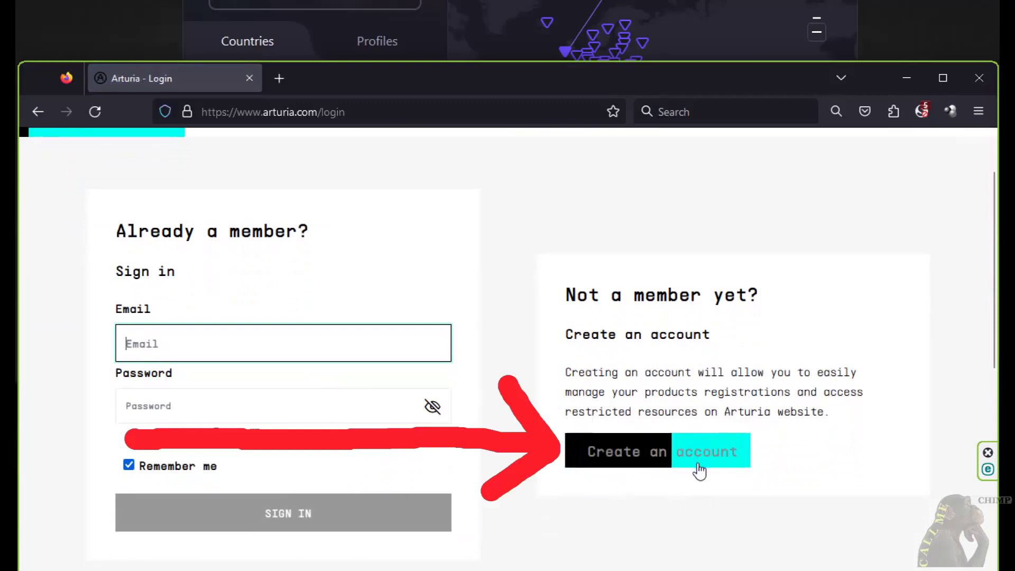
Open the create-account form and enter the first and last name
{"action": "left_click", "coordinate": [679, 468]}
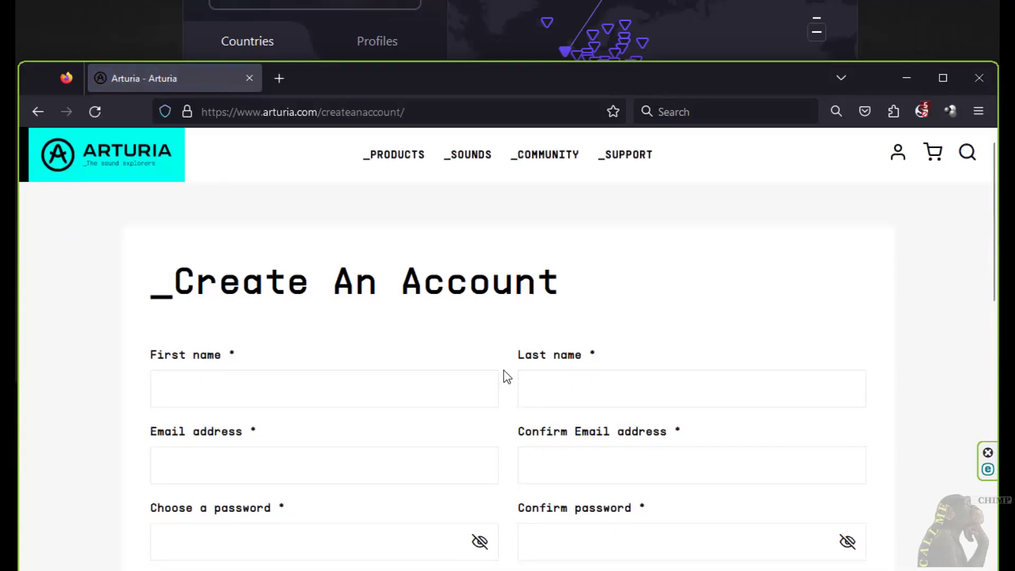
{"action": "scroll", "coordinate": [503, 376], "scroll_direction": "down", "scroll_amount": 3}
{"action": "left_click", "coordinate": [478, 330]}
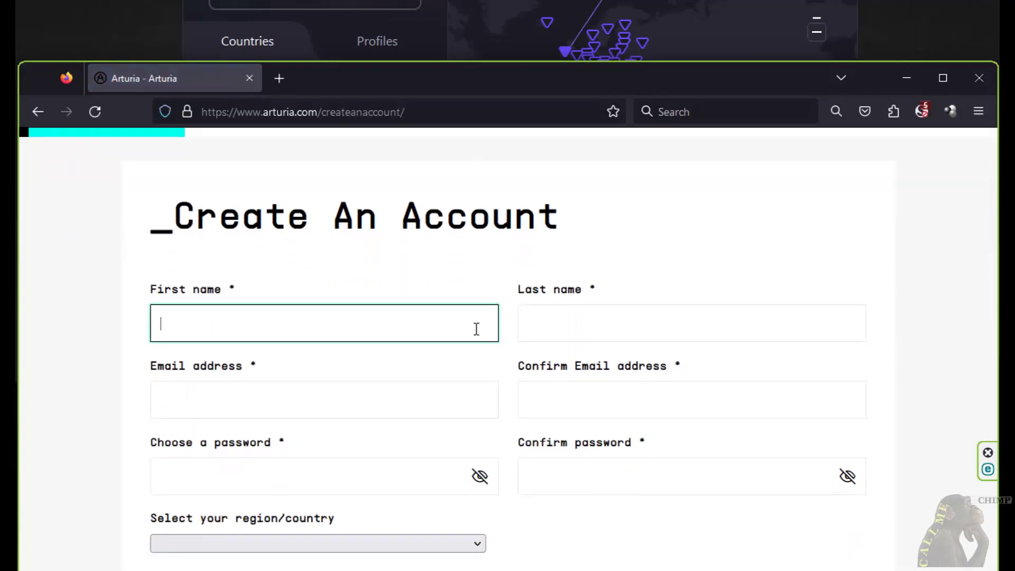
{"action": "type", "text": "John"}
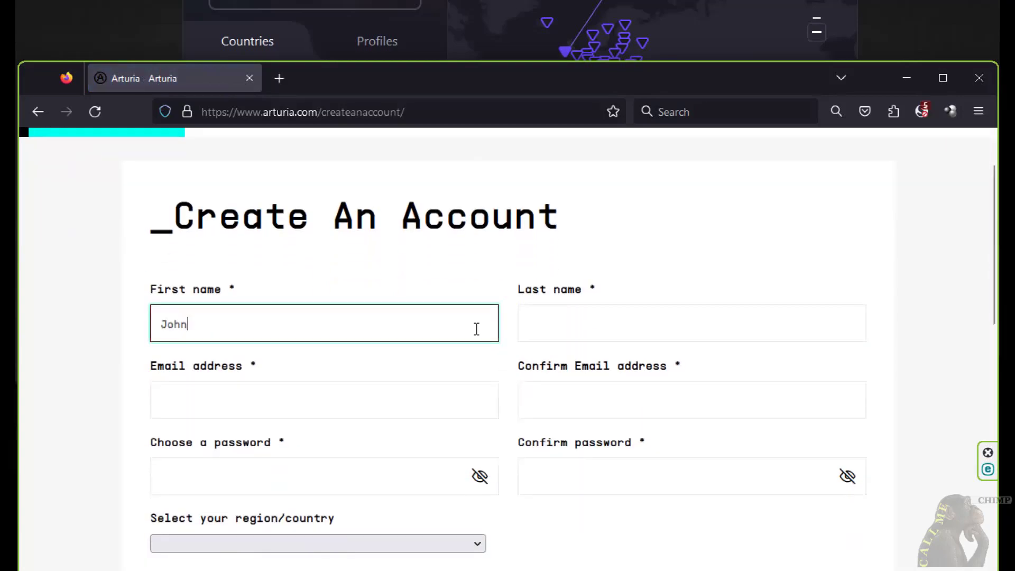
{"action": "key", "text": "Tab"}
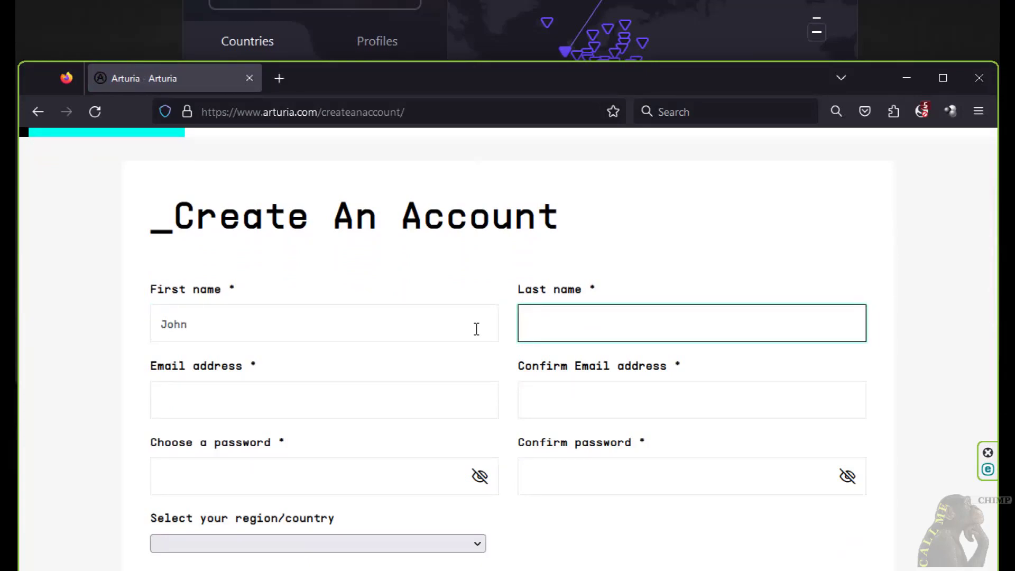
{"action": "type", "text": "something"}
Fill in the e-mail address and password, each entered twice for confirmation
{"action": "left_click", "coordinate": [438, 399]}
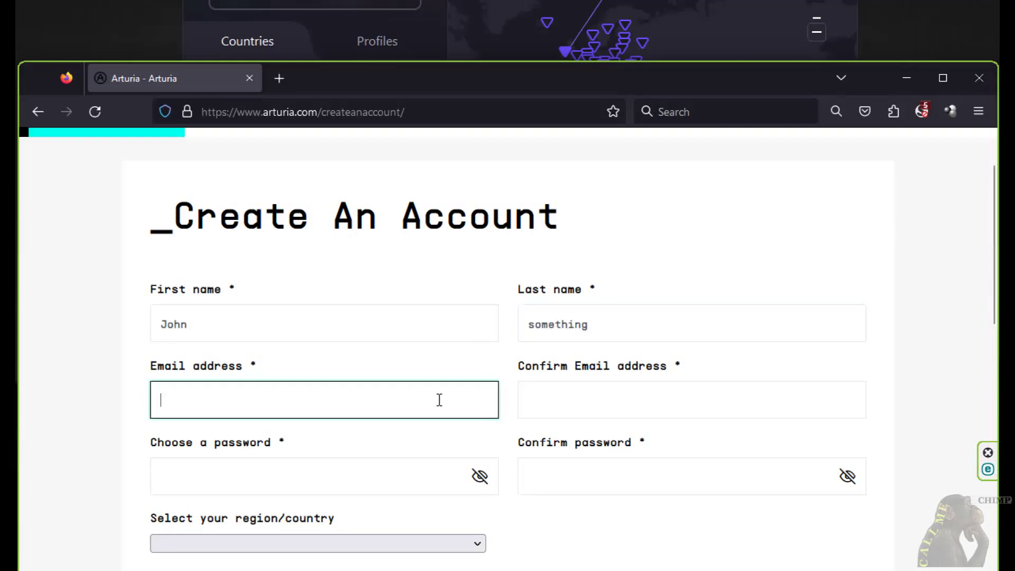
{"action": "type", "text": "email"}
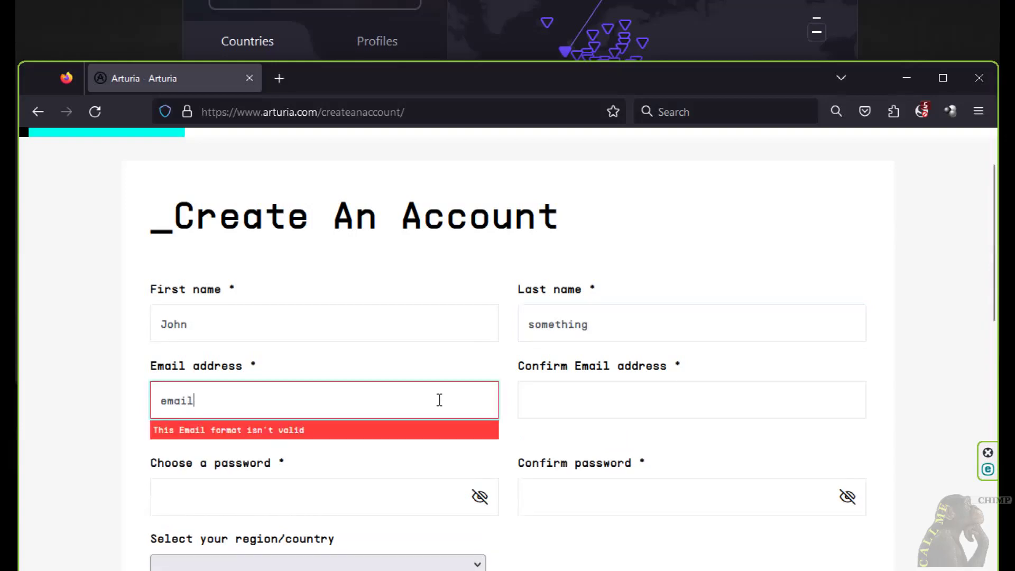
{"action": "type", "text": ".com"}
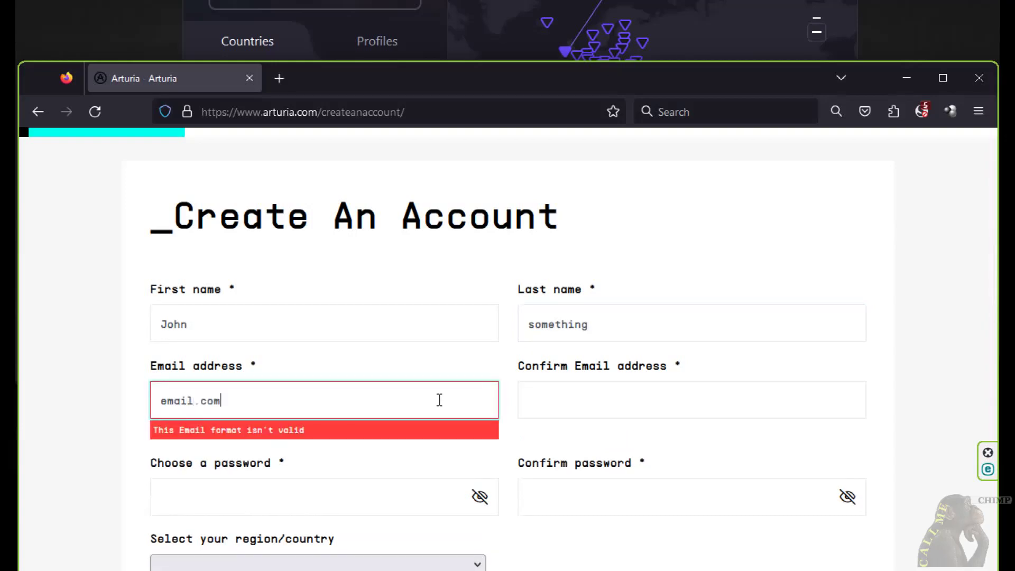
{"action": "key", "text": "Tab"}
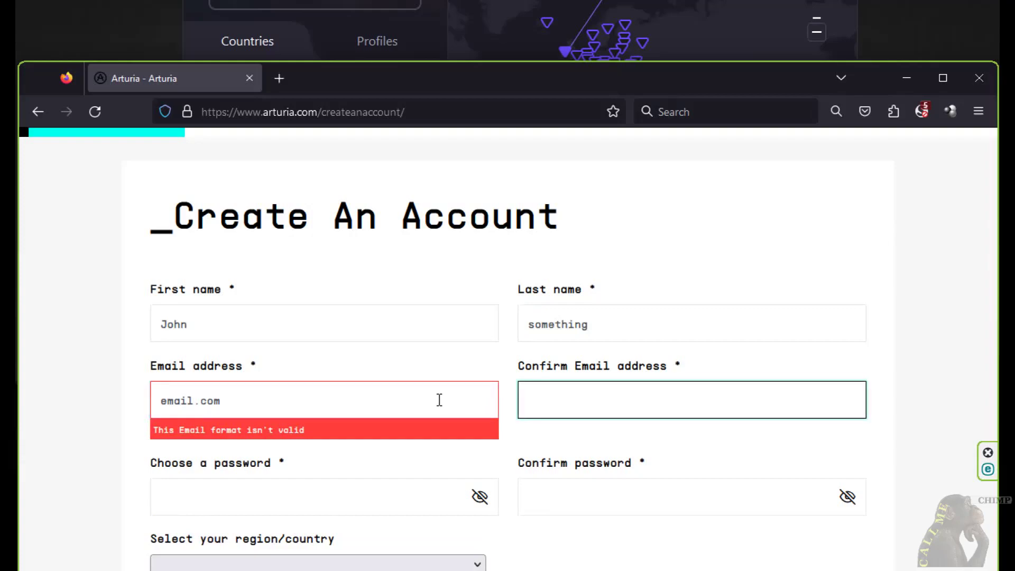
{"action": "type", "text": "email.com"}
{"action": "left_click", "coordinate": [273, 500]}
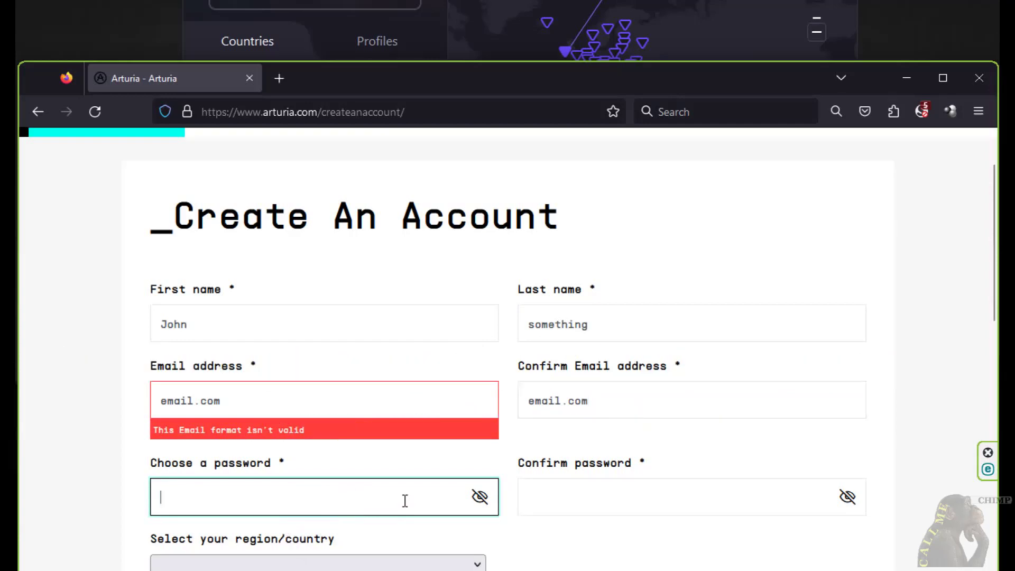
{"action": "type", "text": "password"}
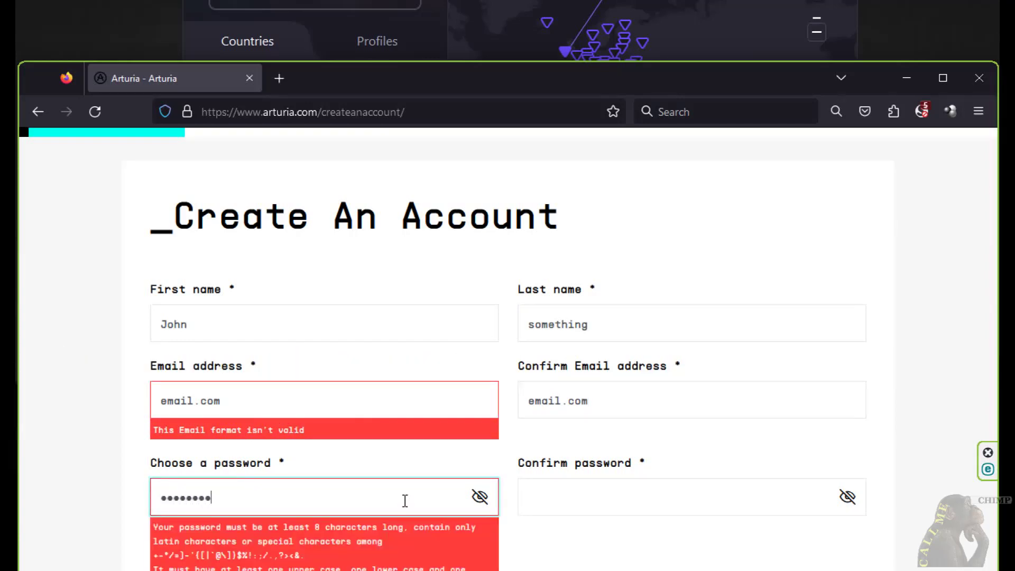
{"action": "left_click", "coordinate": [556, 504]}
{"action": "type", "text": "password"}
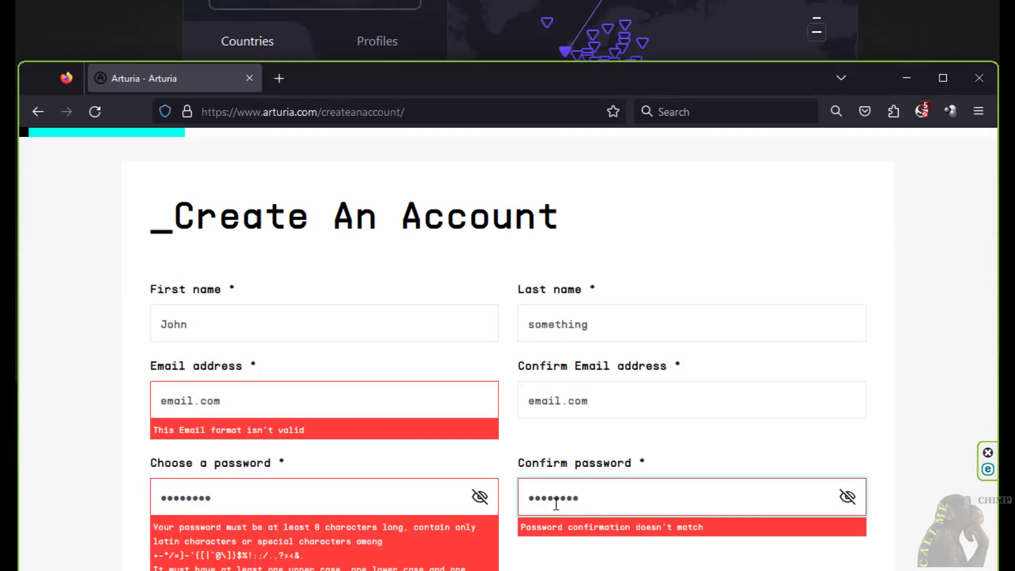
Set the region to Aruba and opt in only to updates on registered products
{"action": "scroll", "coordinate": [550, 539], "scroll_direction": "down", "scroll_amount": 3}
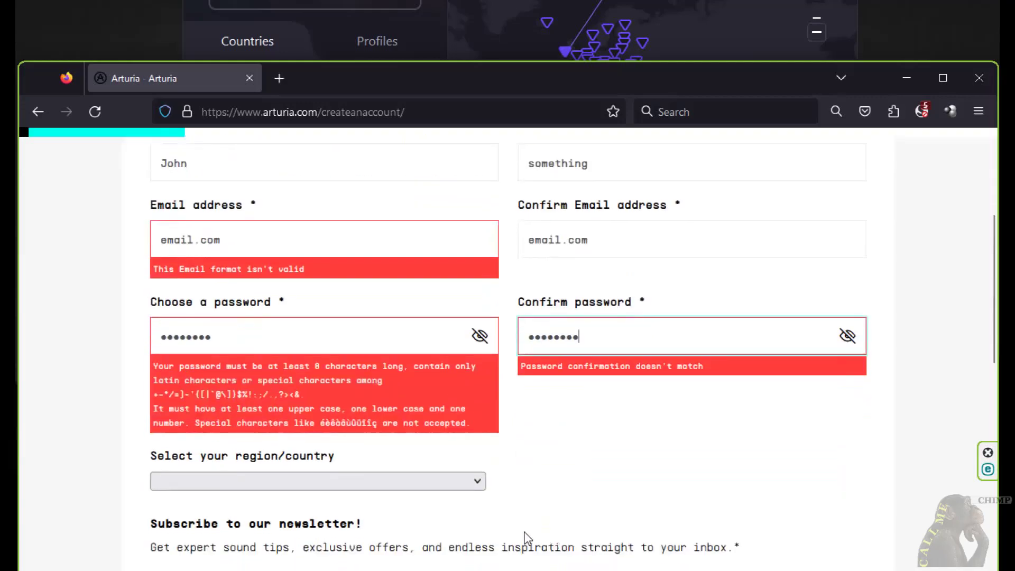
{"action": "left_click", "coordinate": [481, 482]}
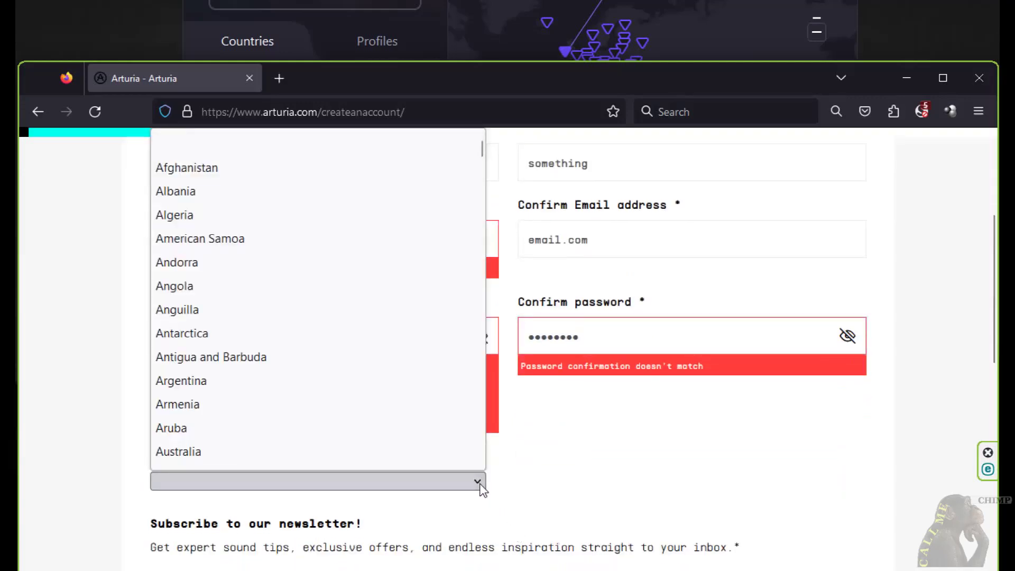
{"action": "left_click", "coordinate": [422, 429]}
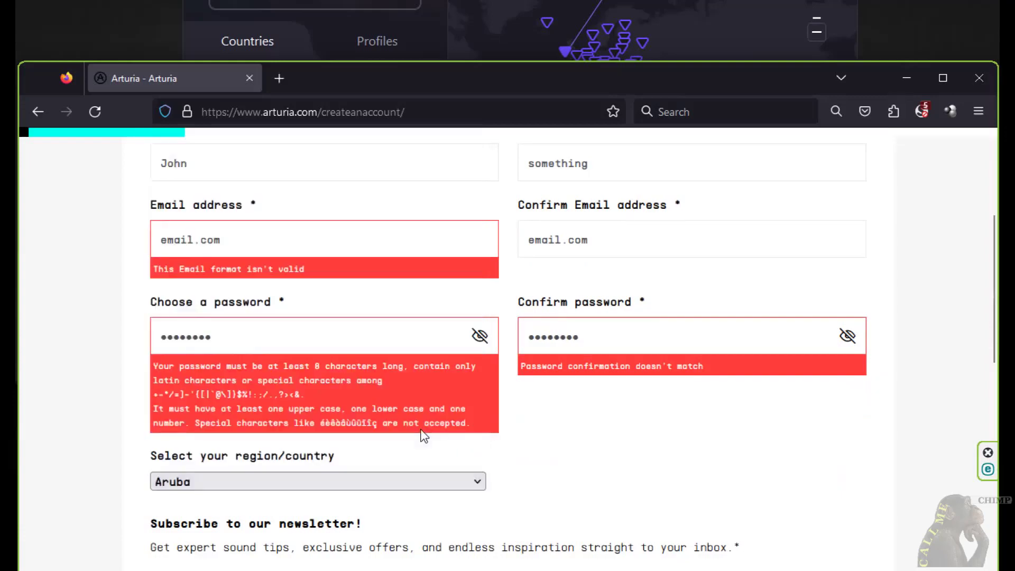
{"action": "scroll", "coordinate": [509, 487], "scroll_direction": "down", "scroll_amount": 2}
{"action": "scroll", "coordinate": [509, 487], "scroll_direction": "down", "scroll_amount": 3}
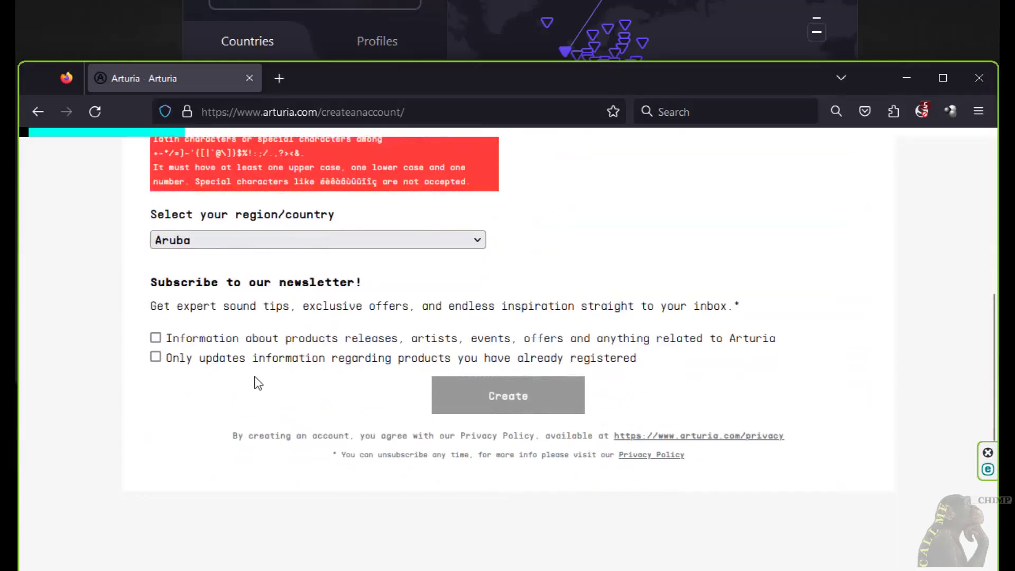
{"action": "left_click", "coordinate": [155, 358]}
{"action": "scroll", "coordinate": [242, 460], "scroll_direction": "up", "scroll_amount": 4}
{"action": "scroll", "coordinate": [243, 460], "scroll_direction": "down", "scroll_amount": 4}
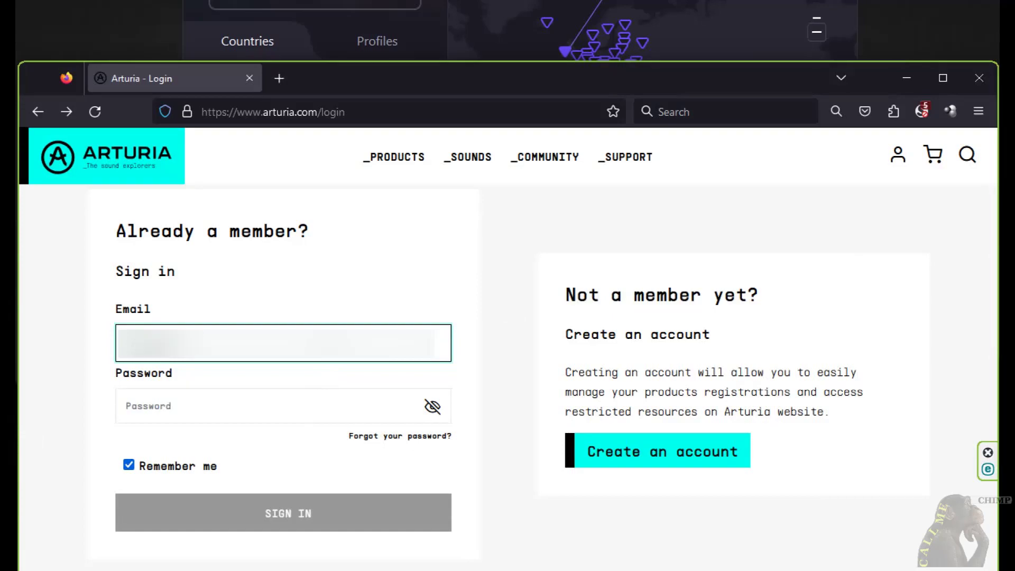
Paste the account password into the sign-in form and untick Remember me
{"action": "key", "text": "Tab"}
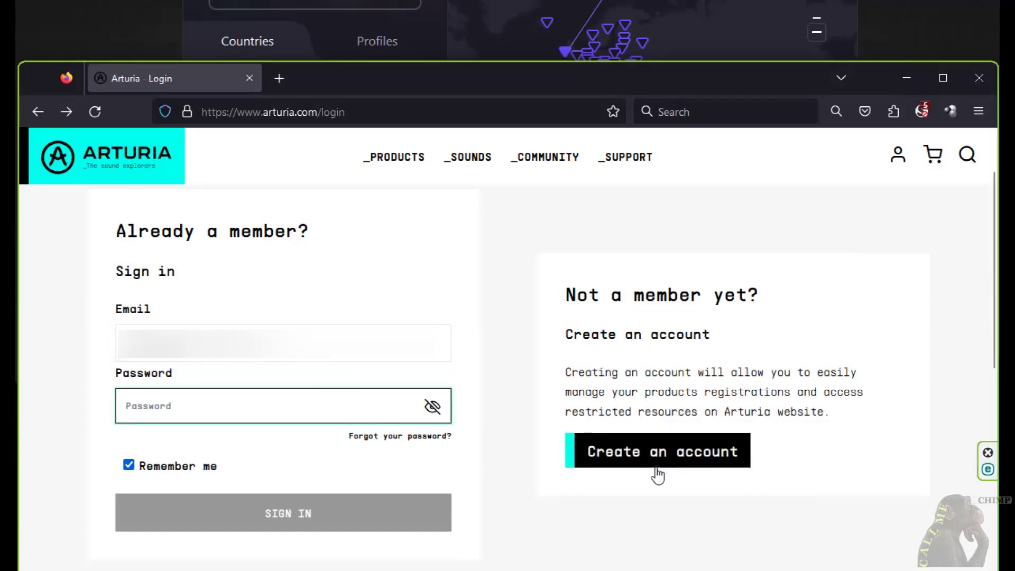
{"action": "key", "text": "ctrl+v"}
{"action": "left_click", "coordinate": [129, 465]}
Sign in and scroll down to the product registration form
{"action": "left_click", "coordinate": [267, 514]}
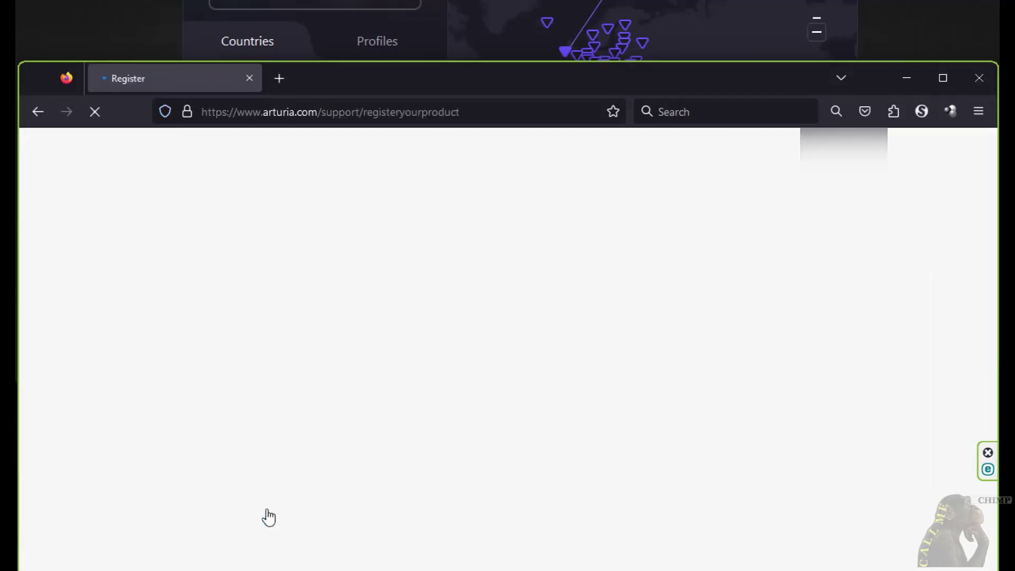
{"action": "scroll", "coordinate": [402, 482], "scroll_direction": "down", "scroll_amount": 3}
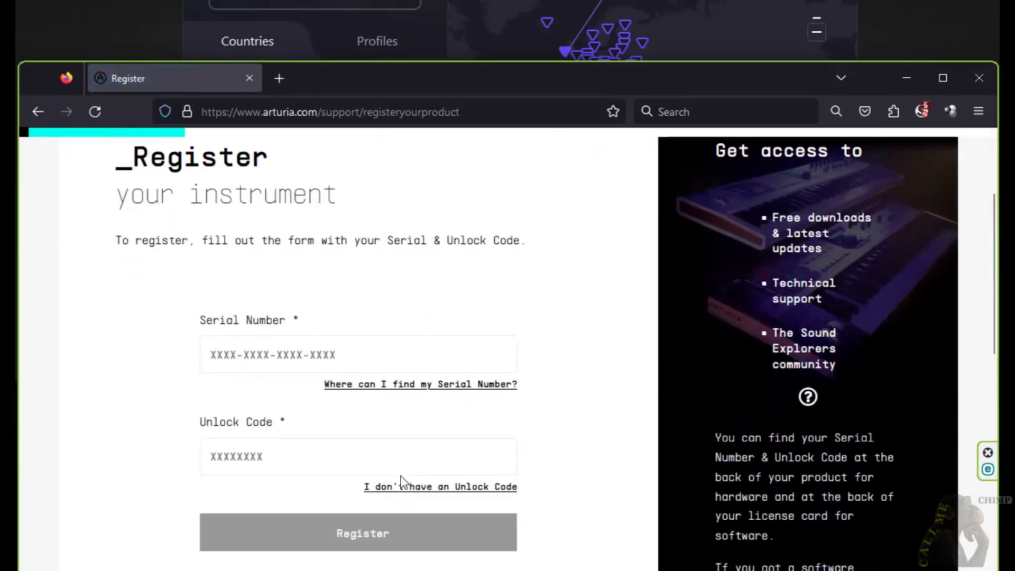
{"action": "scroll", "coordinate": [402, 481], "scroll_direction": "up", "scroll_amount": 3}
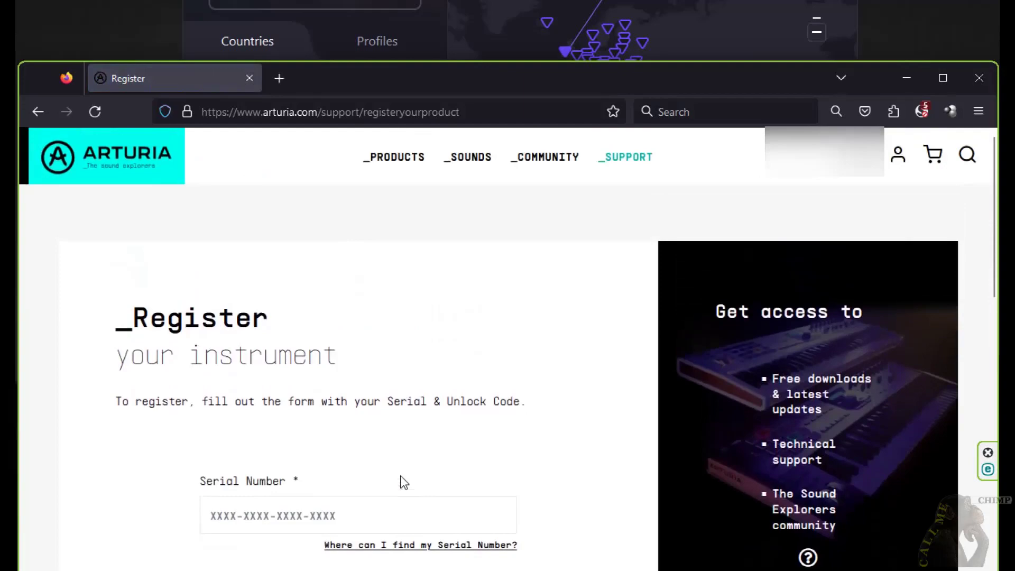
{"action": "scroll", "coordinate": [402, 481], "scroll_direction": "down", "scroll_amount": 3}
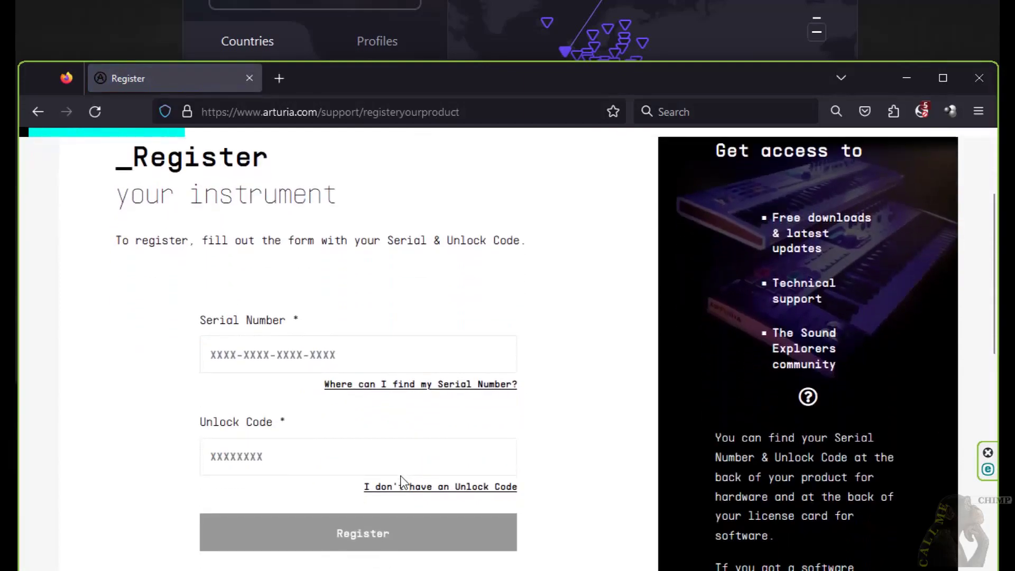
{"action": "scroll", "coordinate": [423, 455], "scroll_direction": "up", "scroll_amount": 3}
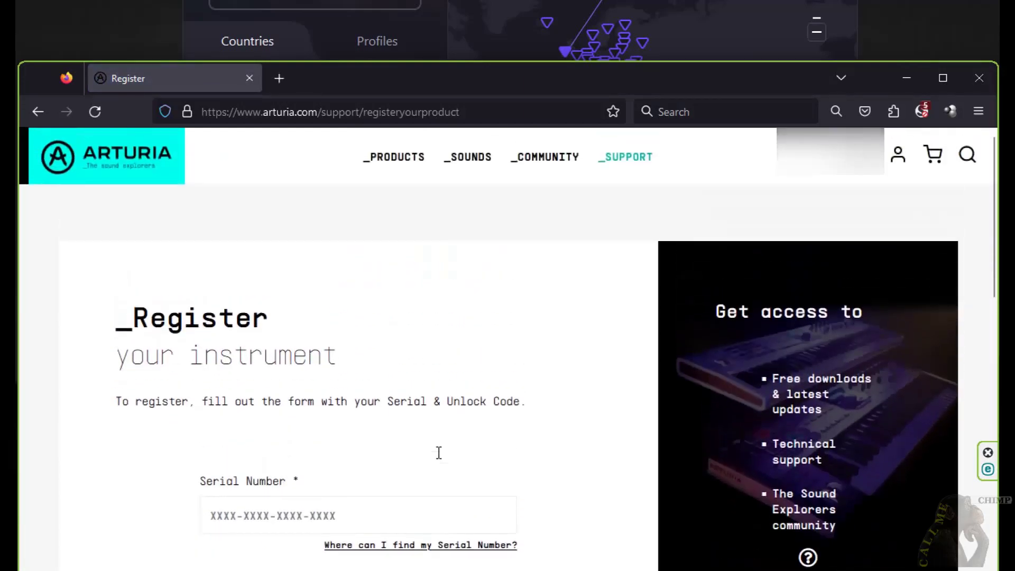
{"action": "scroll", "coordinate": [439, 453], "scroll_direction": "down", "scroll_amount": 2}
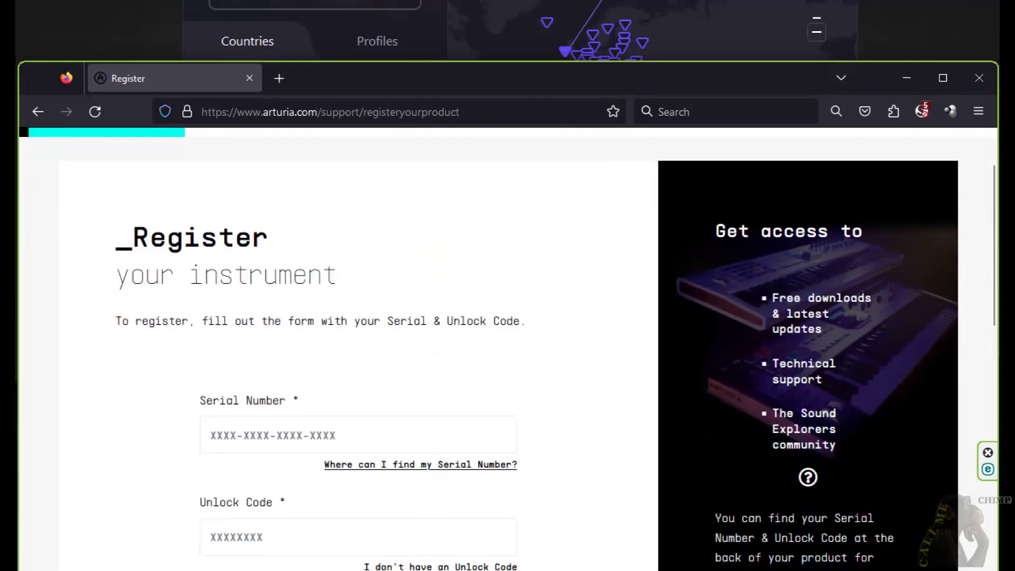
{"action": "scroll", "coordinate": [518, 558], "scroll_direction": "down", "scroll_amount": 2}
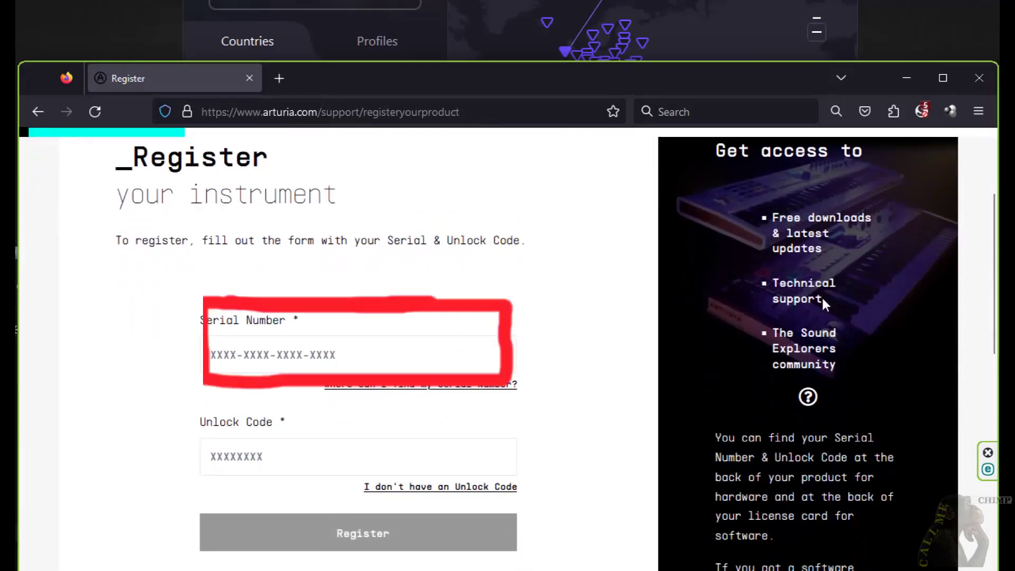
Paste the keyboard's serial number and unlock code, then submit the registration
{"action": "left_click", "coordinate": [357, 355]}
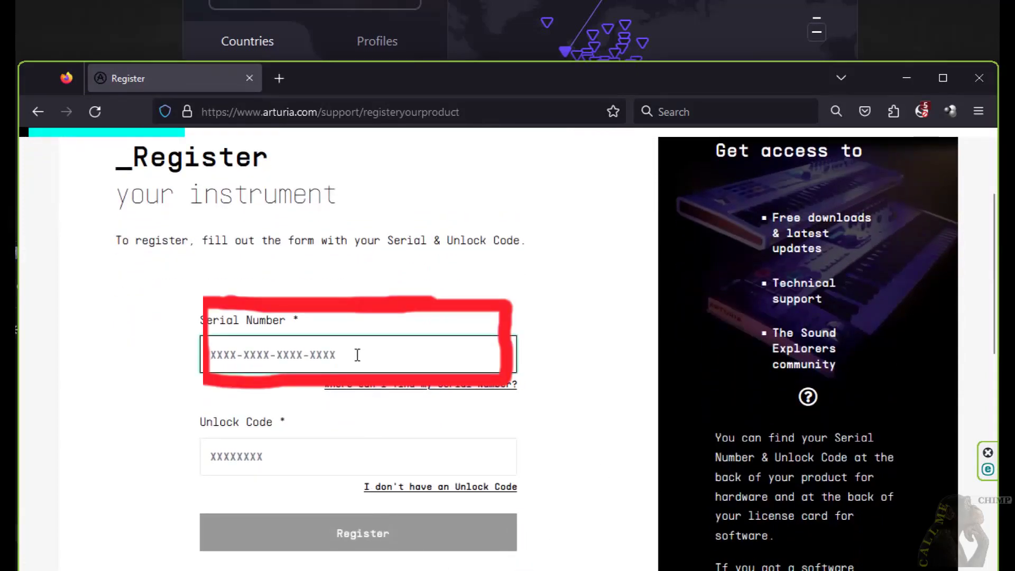
{"action": "key", "text": "ctrl+v"}
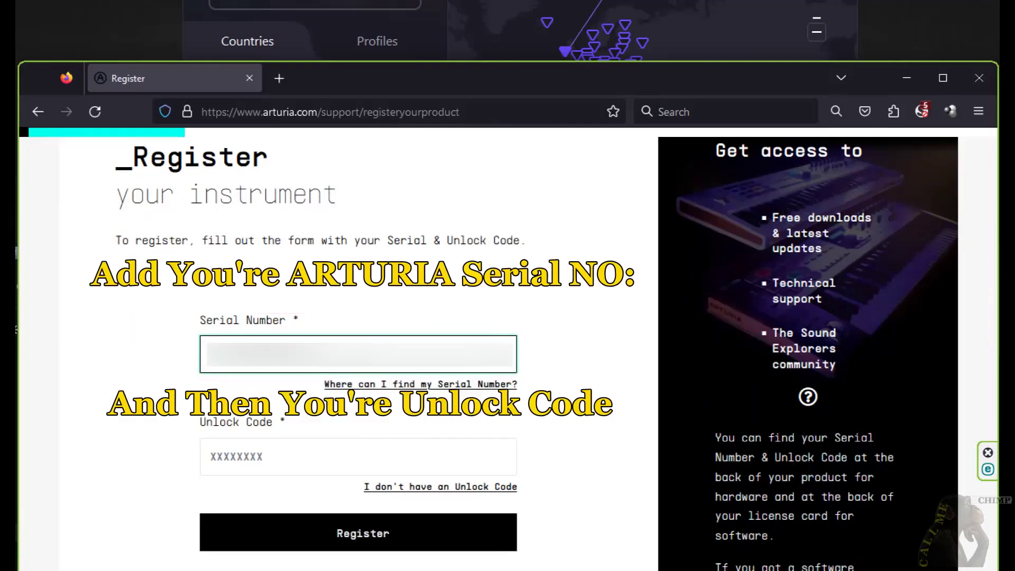
{"action": "left_click", "coordinate": [313, 455]}
{"action": "key", "text": "ctrl+v"}
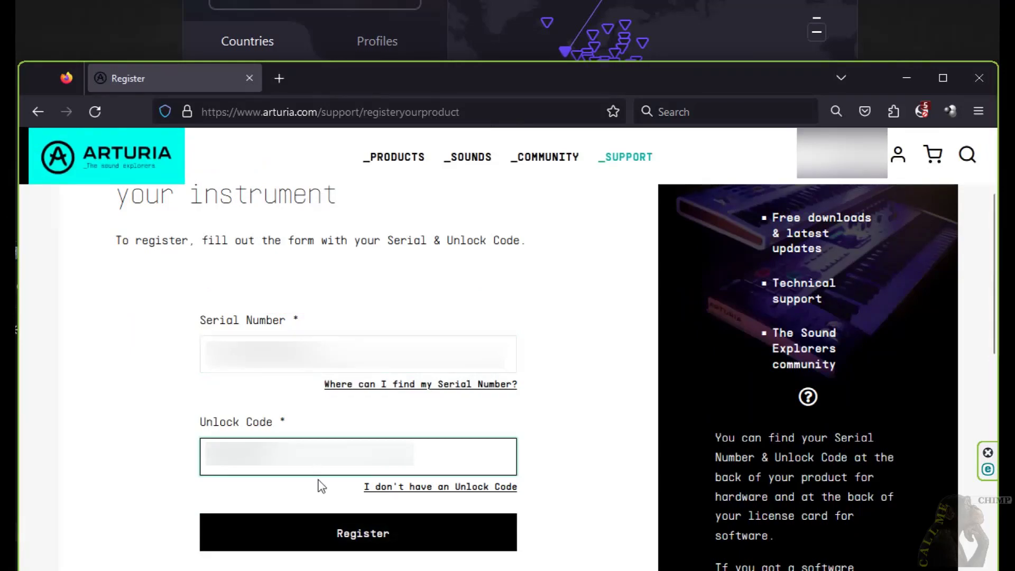
{"action": "left_click", "coordinate": [353, 537]}
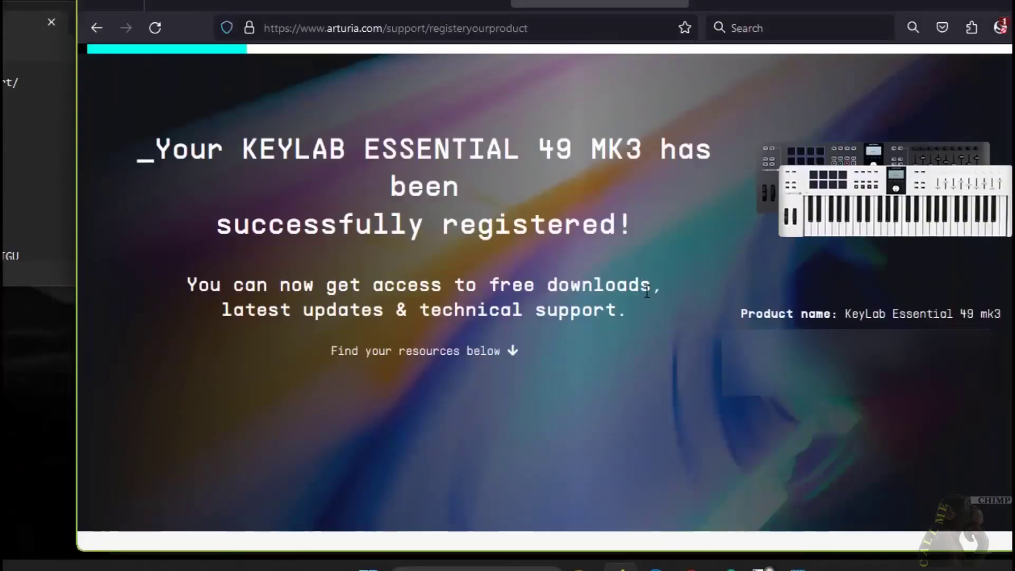
Scroll the success page down to the 'Install the Arturia Software Center' steps and ASC download
{"action": "scroll", "coordinate": [646, 290], "scroll_direction": "down", "scroll_amount": 5}
{"action": "scroll", "coordinate": [378, 260], "scroll_direction": "down", "scroll_amount": 5}
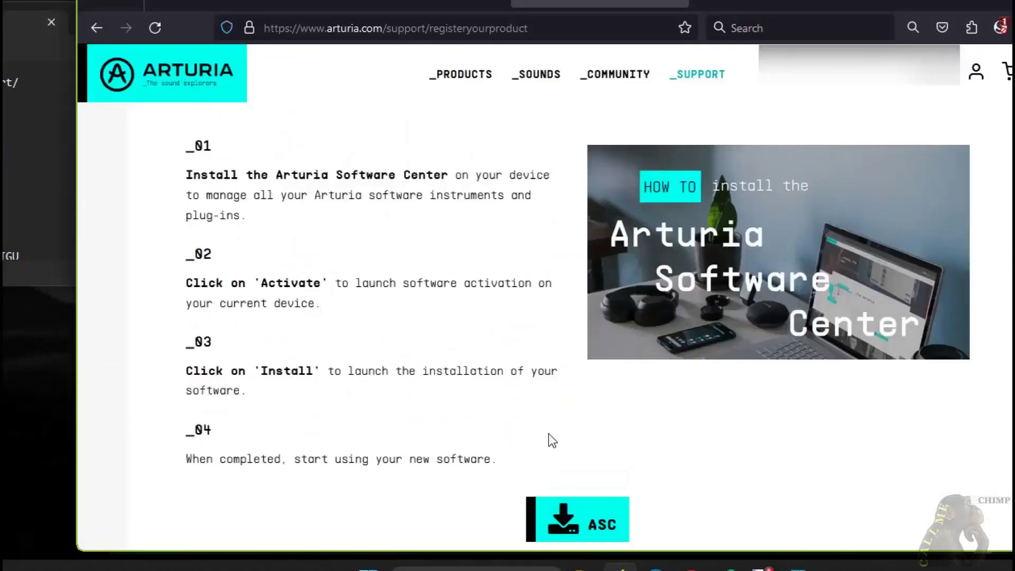
Download the ASC installer and install Arturia Software Center 2.6.1 with a desktop icon
{"action": "left_click", "coordinate": [570, 520]}
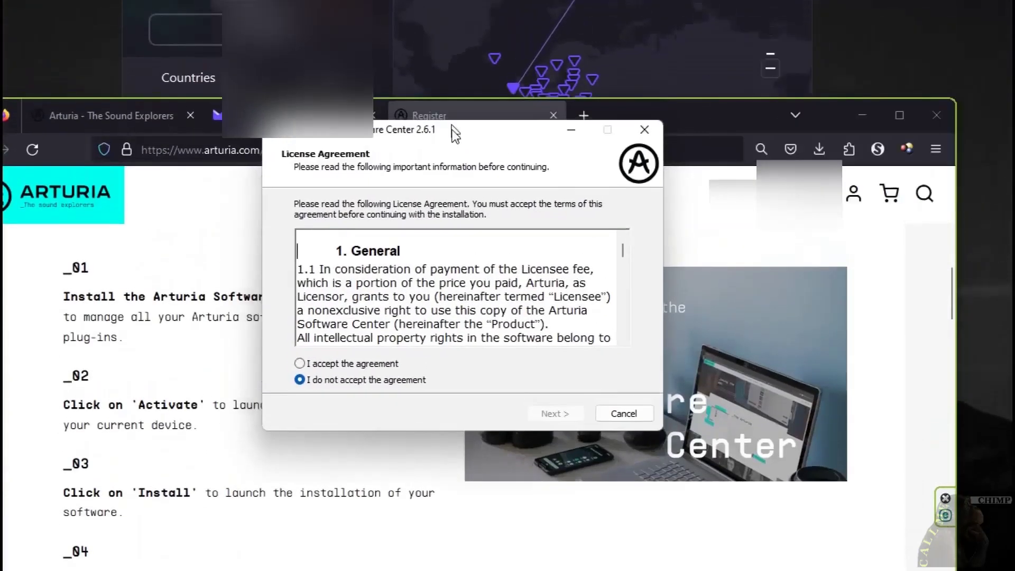
{"action": "left_click_drag", "start_coordinate": [454, 131], "coordinate": [391, 263]}
{"action": "left_click", "coordinate": [296, 448]}
{"action": "left_click", "coordinate": [492, 435]}
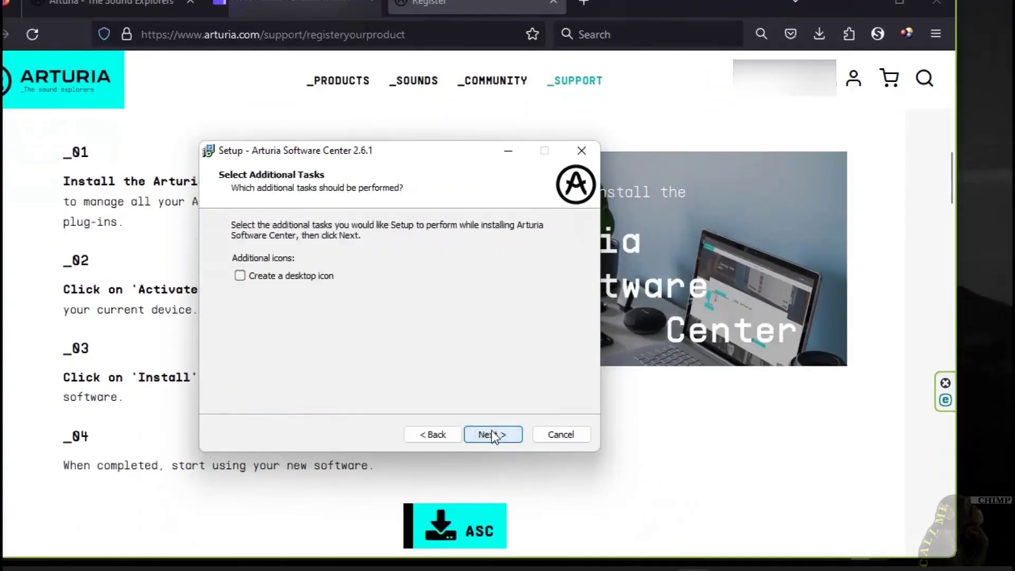
{"action": "left_click", "coordinate": [240, 275]}
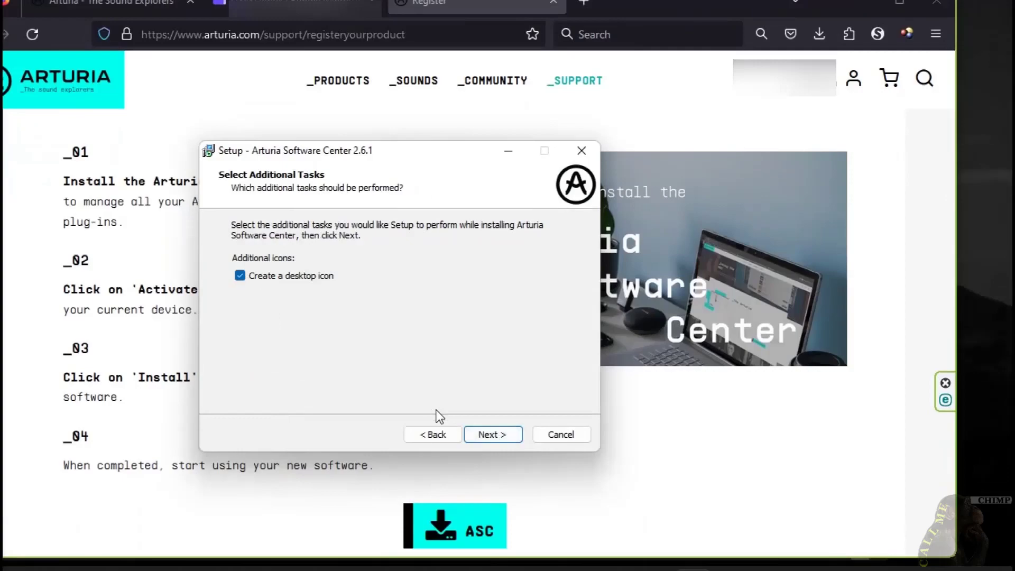
{"action": "left_click", "coordinate": [494, 438]}
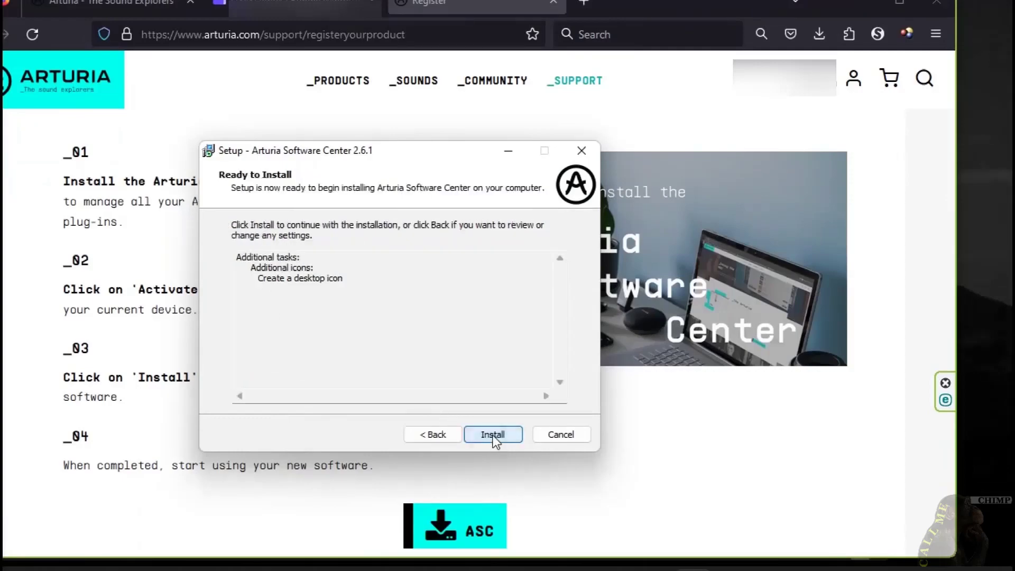
{"action": "left_click", "coordinate": [493, 436]}
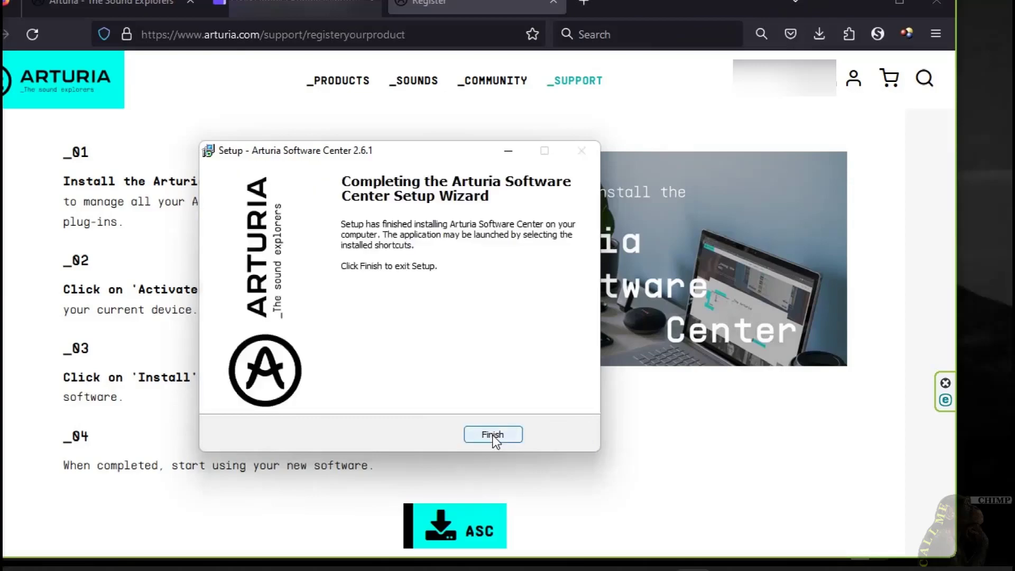
{"action": "left_click", "coordinate": [492, 434]}
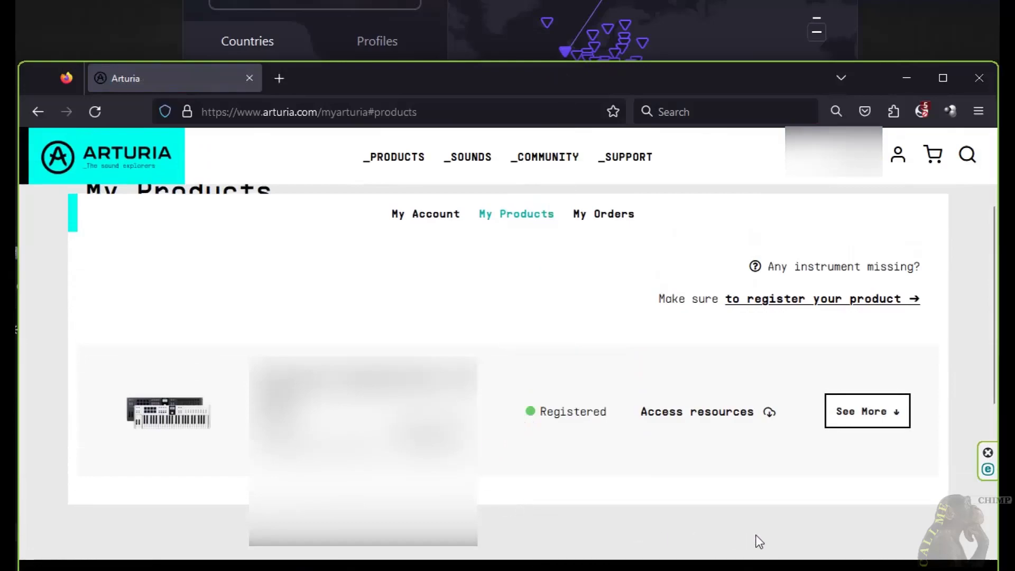
Expand the KeyLab Essential 49 mk3 entry in My Products and review its included licences
{"action": "scroll", "coordinate": [757, 532], "scroll_direction": "up", "scroll_amount": 3}
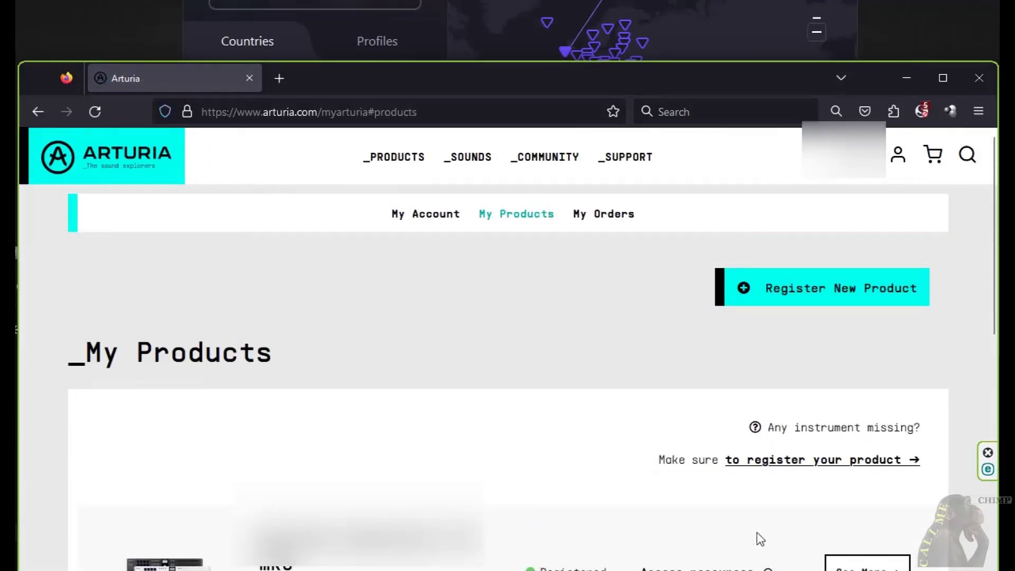
{"action": "scroll", "coordinate": [747, 524], "scroll_direction": "down", "scroll_amount": 5}
{"action": "scroll", "coordinate": [747, 525], "scroll_direction": "down", "scroll_amount": 2}
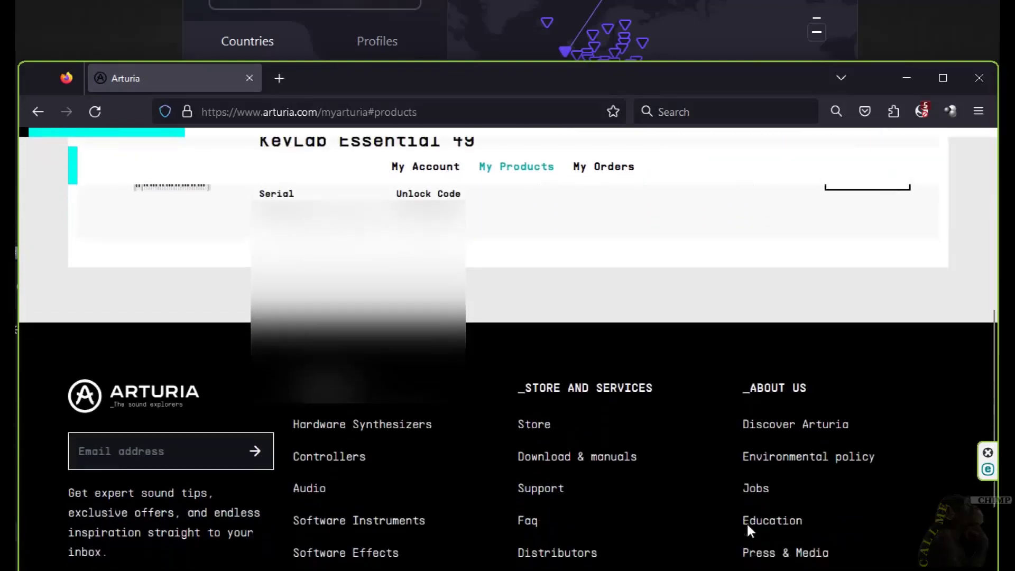
{"action": "scroll", "coordinate": [747, 508], "scroll_direction": "up", "scroll_amount": 4}
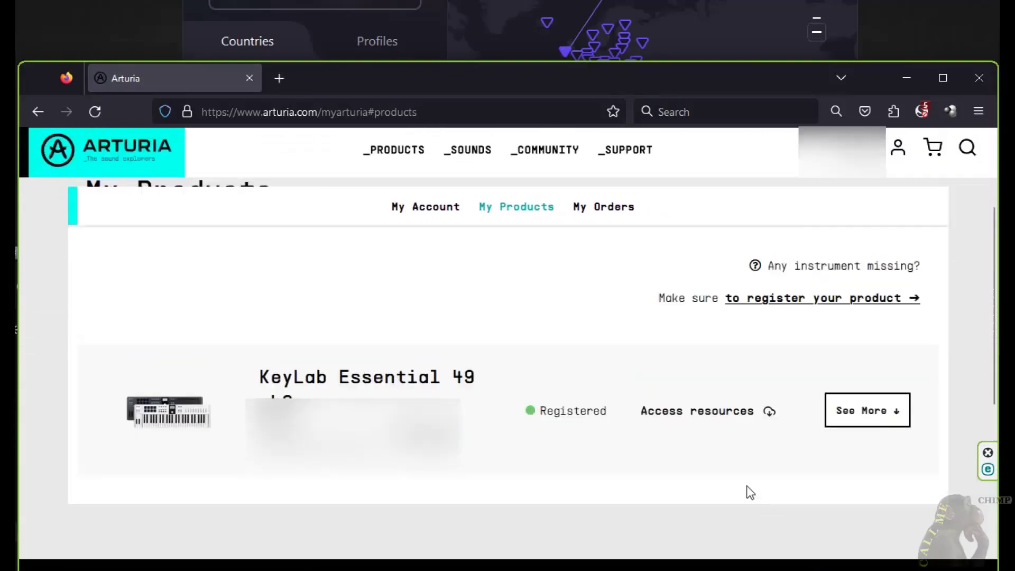
{"action": "left_click", "coordinate": [876, 416]}
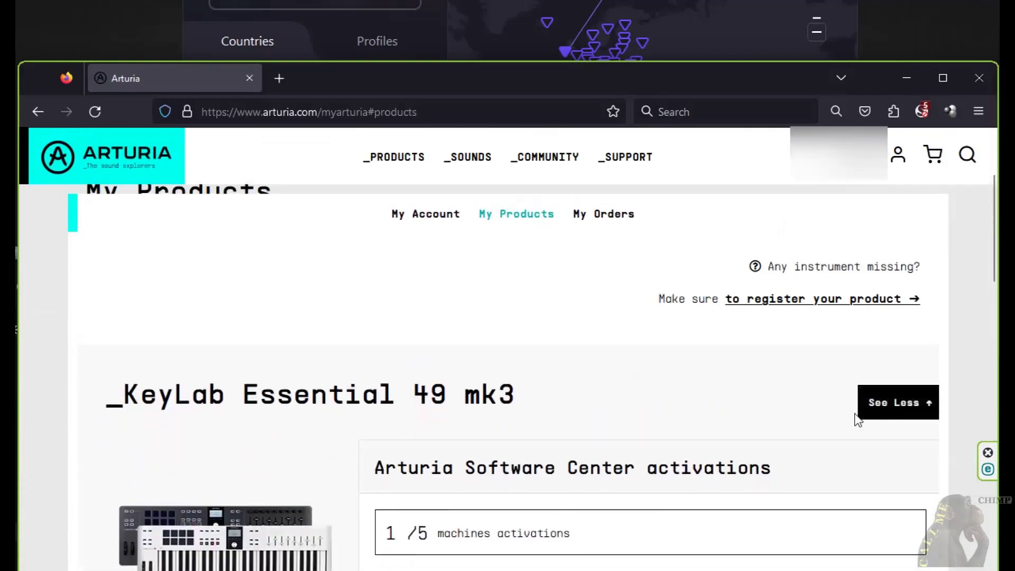
{"action": "scroll", "coordinate": [711, 384], "scroll_direction": "down", "scroll_amount": 1}
{"action": "scroll", "coordinate": [712, 384], "scroll_direction": "down", "scroll_amount": 3}
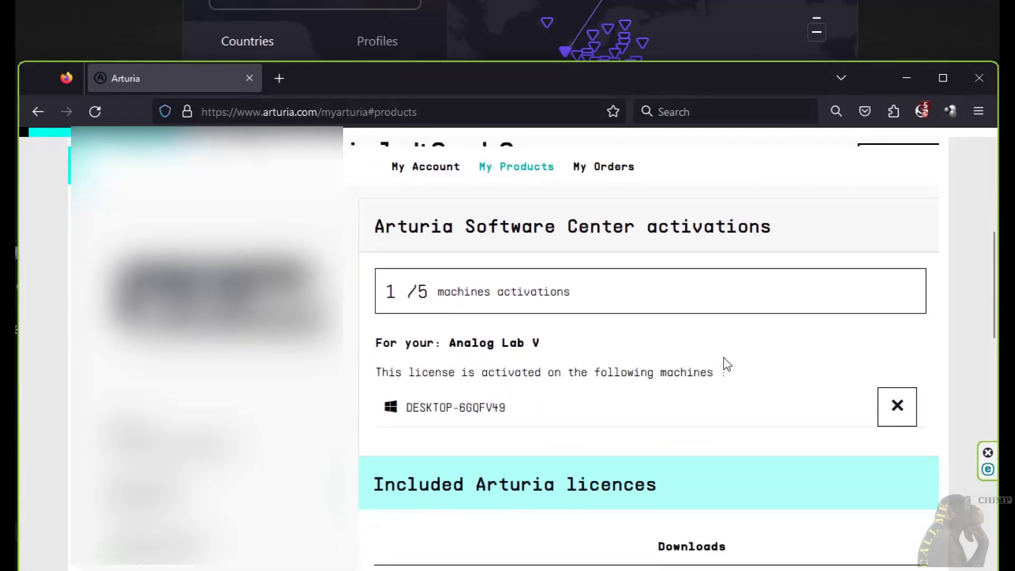
{"action": "scroll", "coordinate": [723, 367], "scroll_direction": "down", "scroll_amount": 2}
{"action": "scroll", "coordinate": [724, 367], "scroll_direction": "down", "scroll_amount": 1}
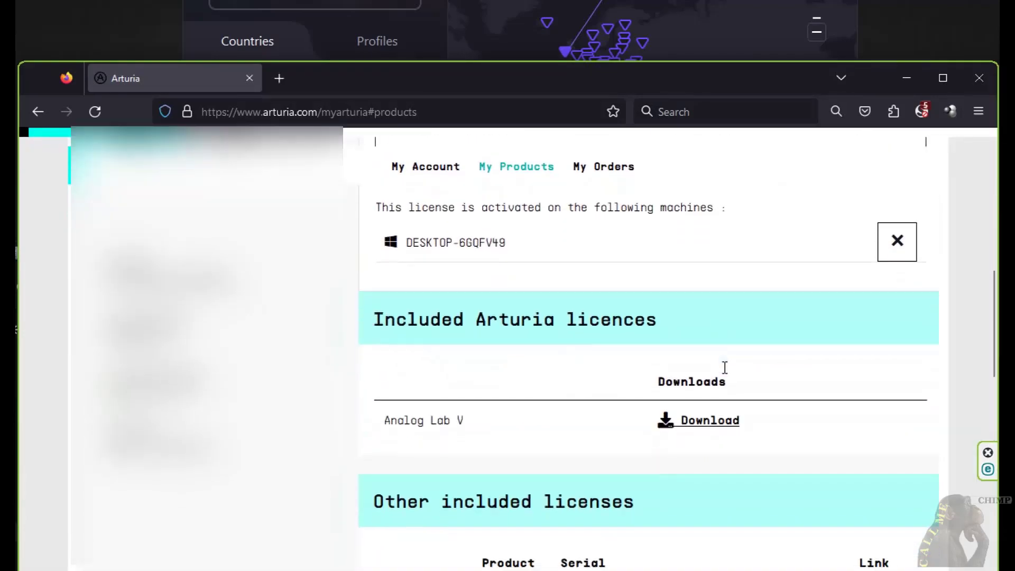
{"action": "scroll", "coordinate": [724, 367], "scroll_direction": "down", "scroll_amount": 3}
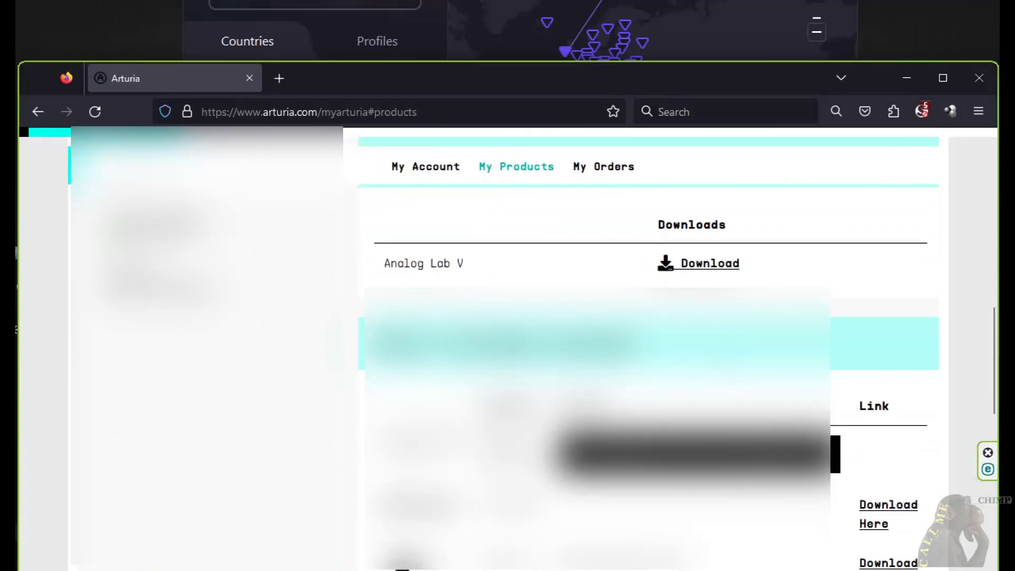
{"action": "scroll", "coordinate": [531, 307], "scroll_direction": "down", "scroll_amount": 3}
{"action": "left_click_drag", "start_coordinate": [525, 303], "coordinate": [484, 281]}
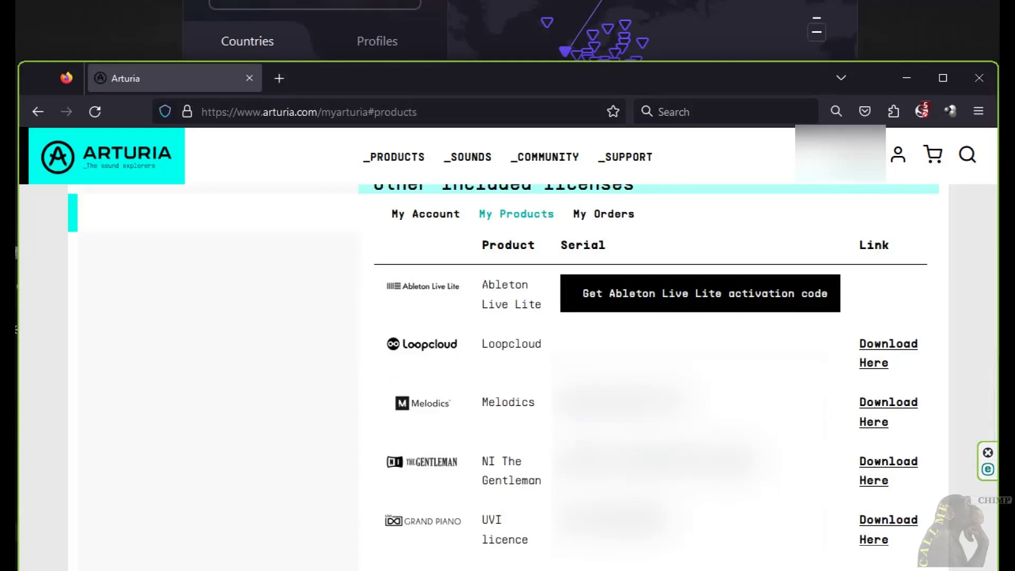
Sign out of the Arturia account from the top-right account menu
{"action": "scroll", "coordinate": [772, 563], "scroll_direction": "up", "scroll_amount": 5}
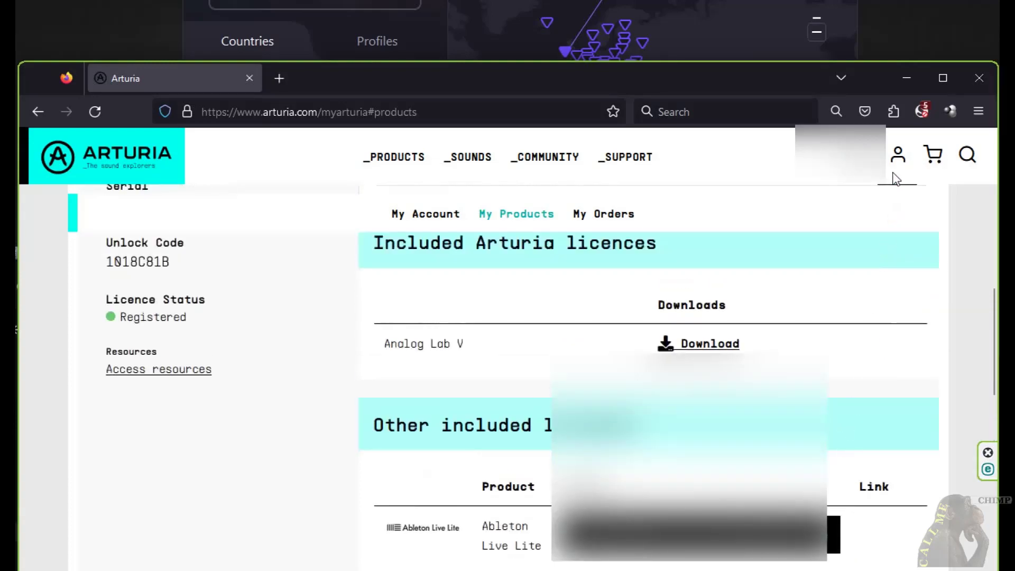
{"action": "scroll", "coordinate": [841, 446], "scroll_direction": "down", "scroll_amount": 5}
{"action": "scroll", "coordinate": [893, 286], "scroll_direction": "up", "scroll_amount": 2}
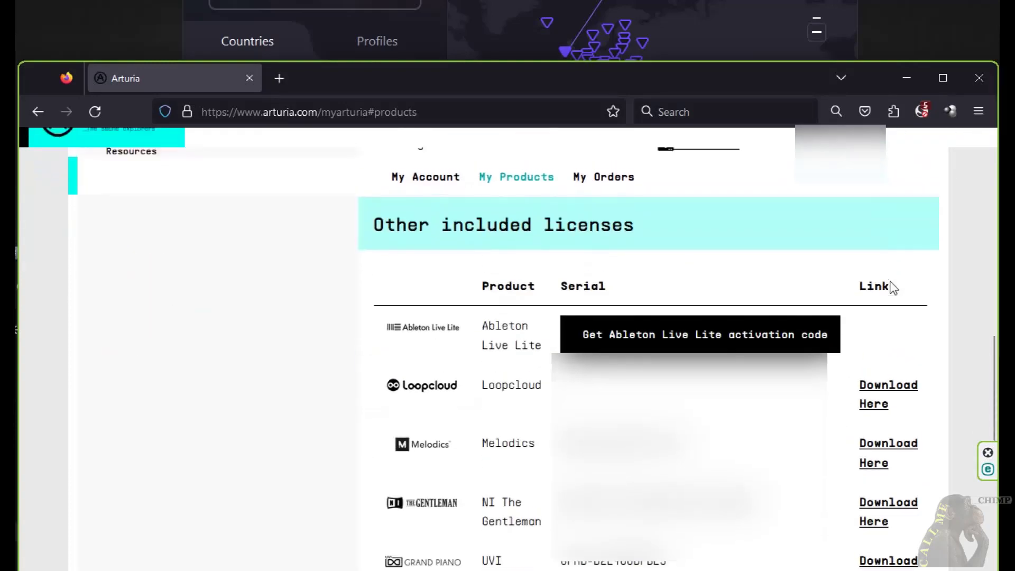
{"action": "mouse_move", "coordinate": [897, 154]}
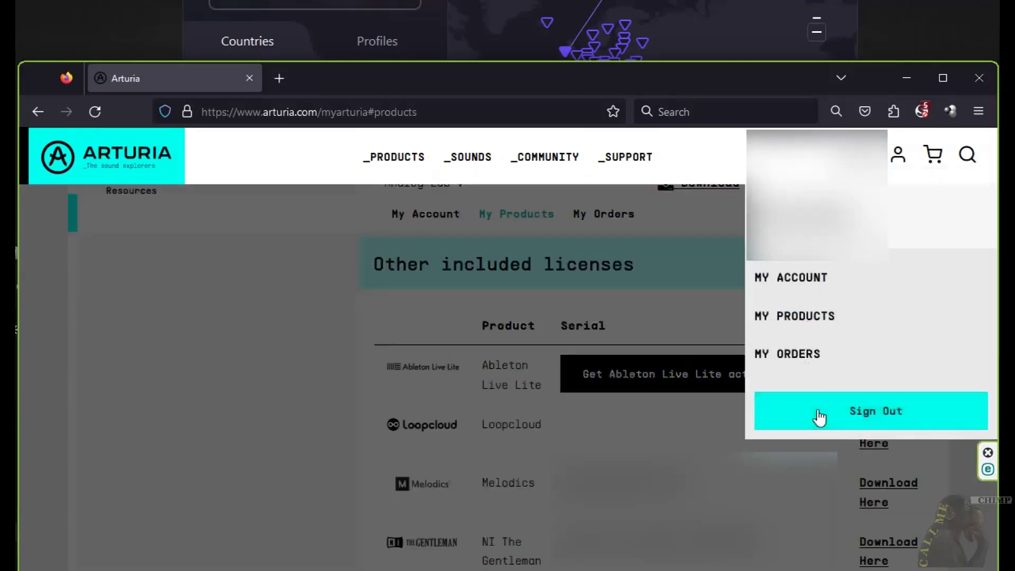
{"action": "left_click", "coordinate": [820, 418]}
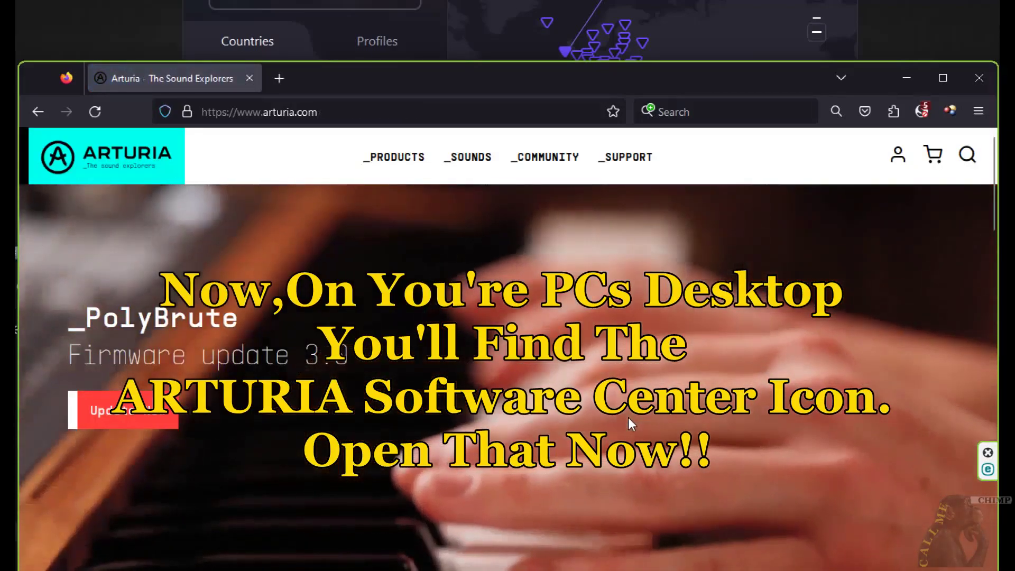
Sign in to Arturia Software Center, keep default install locations, and decline data sharing
{"action": "scroll", "coordinate": [628, 418], "scroll_direction": "down", "scroll_amount": 2}
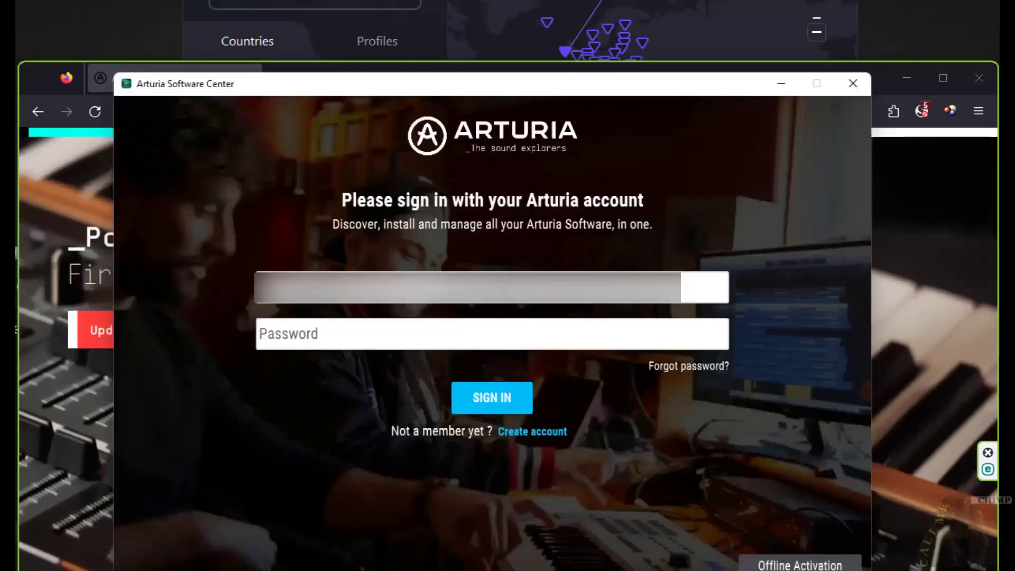
{"action": "left_click", "coordinate": [462, 338]}
{"action": "key", "text": "ctrl+v"}
{"action": "left_click", "coordinate": [506, 400]}
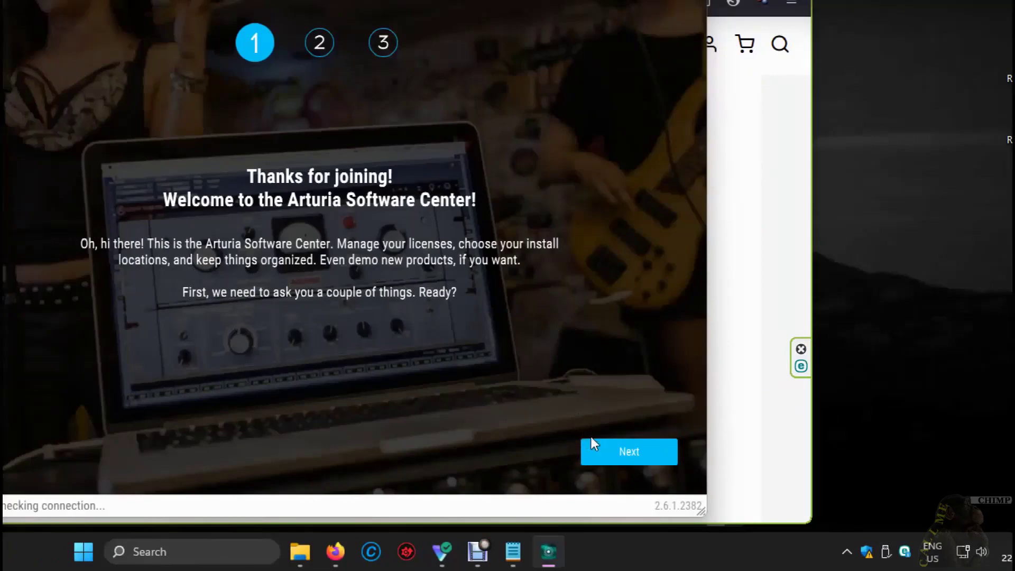
{"action": "left_click", "coordinate": [604, 447]}
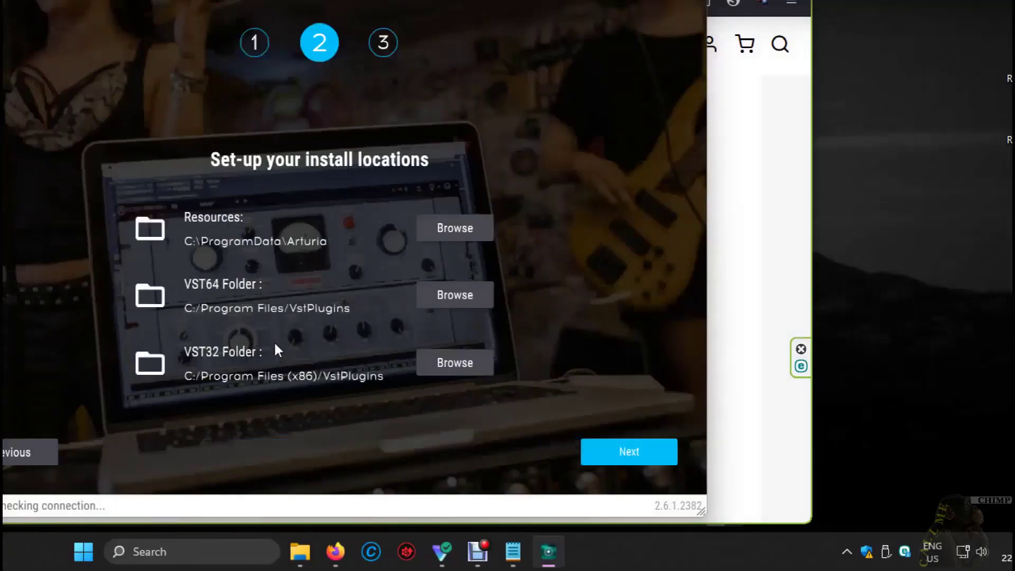
{"action": "left_click", "coordinate": [620, 449]}
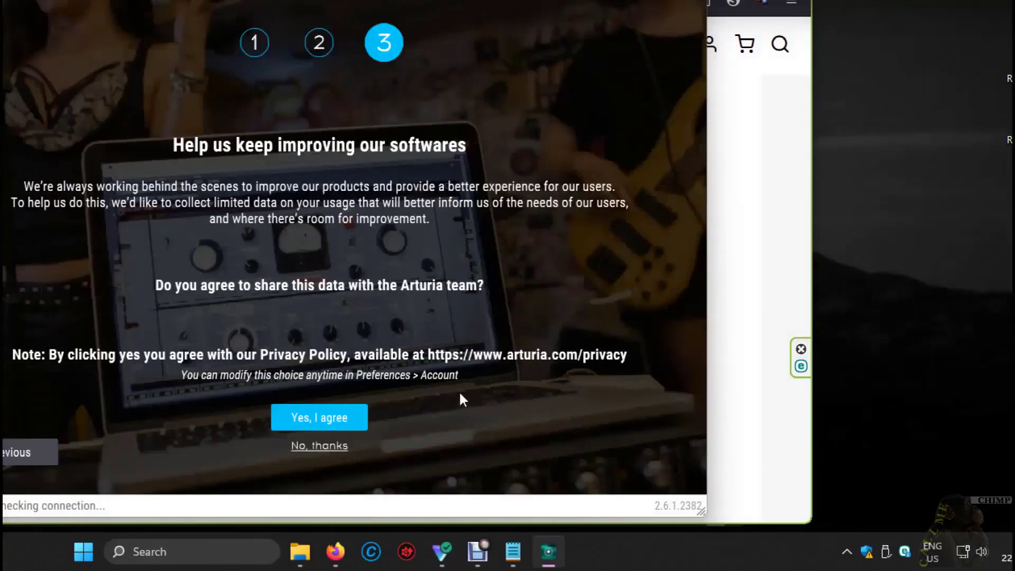
{"action": "left_click", "coordinate": [332, 447]}
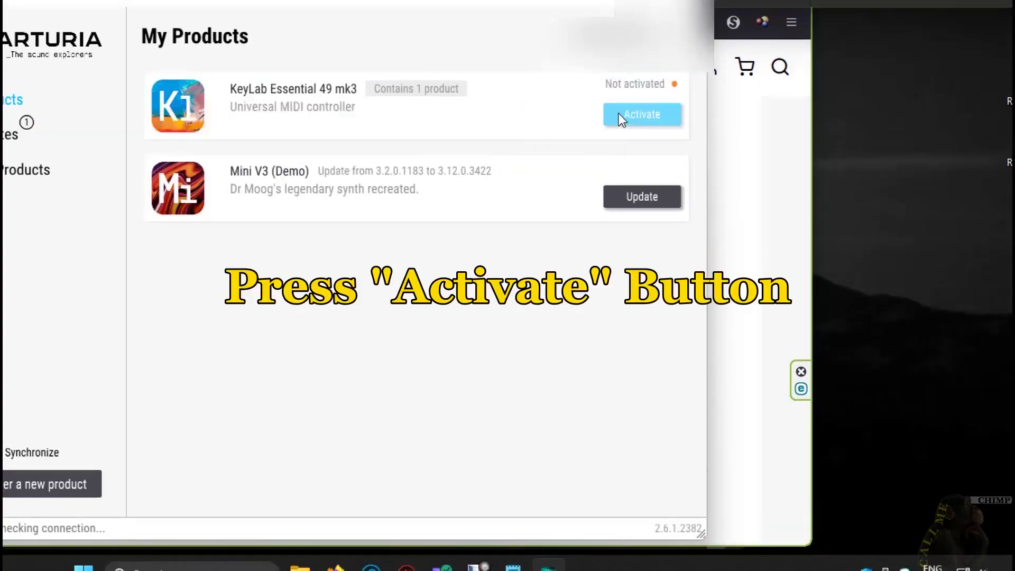
Activate the KeyLab Essential 49 mk3 and browse the available Arturia products
{"action": "left_click", "coordinate": [618, 114]}
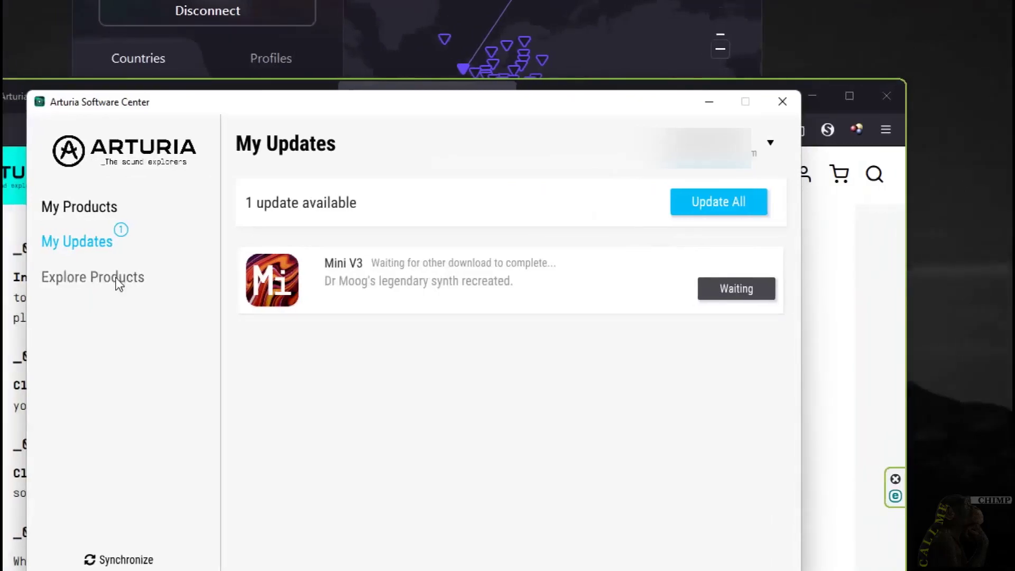
{"action": "left_click", "coordinate": [116, 280]}
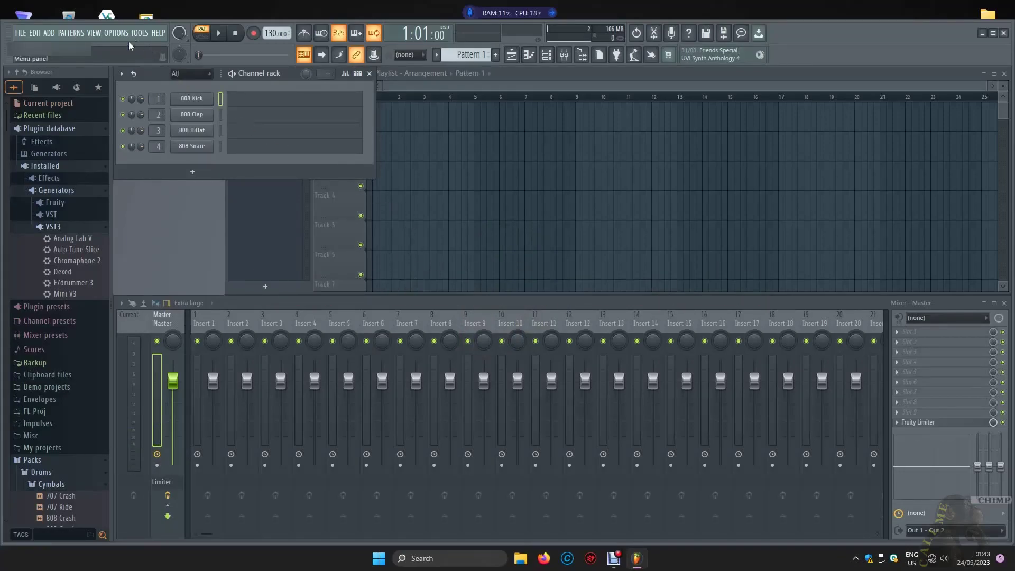
Rescan FL Studio's installed plugins from the Plugin Manager via Options > Manage plugins
{"action": "left_click", "coordinate": [117, 32]}
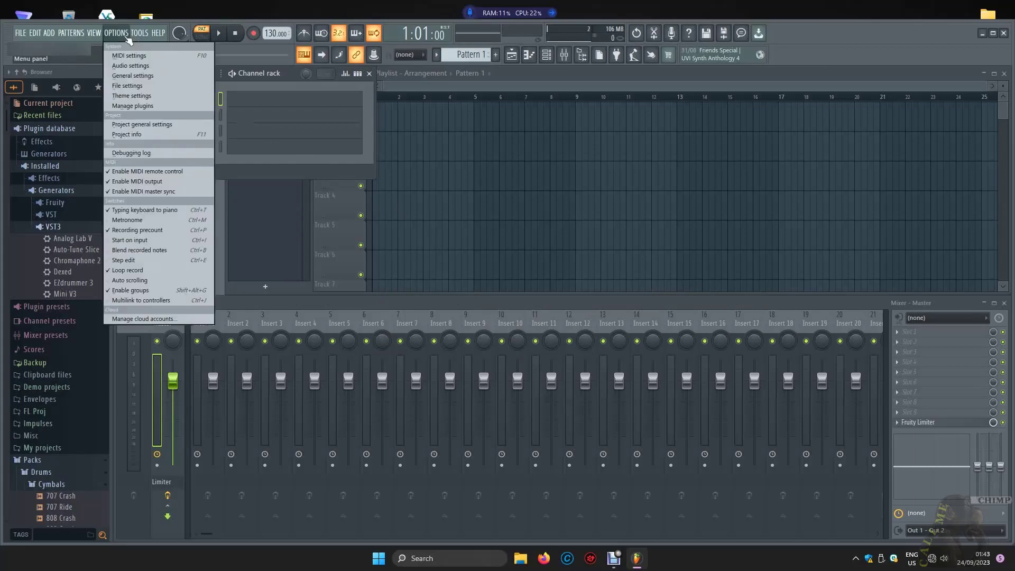
{"action": "left_click", "coordinate": [138, 106]}
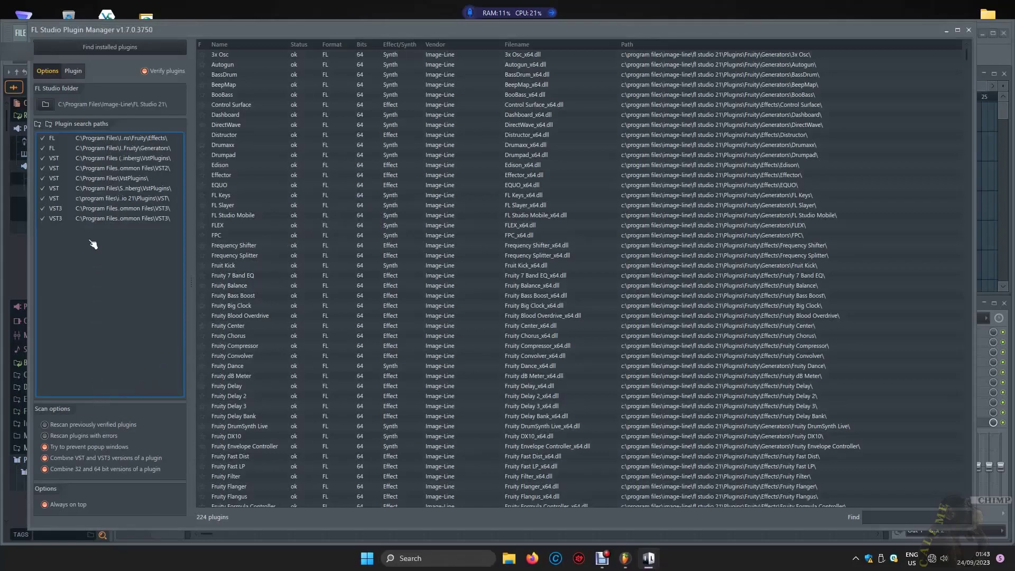
{"action": "left_click", "coordinate": [112, 47]}
Locate and select Analog Lab V in the scanned plugin list, then close the Plugin Manager
{"action": "scroll", "coordinate": [514, 255], "scroll_direction": "down", "scroll_amount": 10}
{"action": "scroll", "coordinate": [515, 256], "scroll_direction": "down", "scroll_amount": 10}
{"action": "scroll", "coordinate": [261, 225], "scroll_direction": "down", "scroll_amount": 5}
{"action": "scroll", "coordinate": [262, 225], "scroll_direction": "down", "scroll_amount": 6}
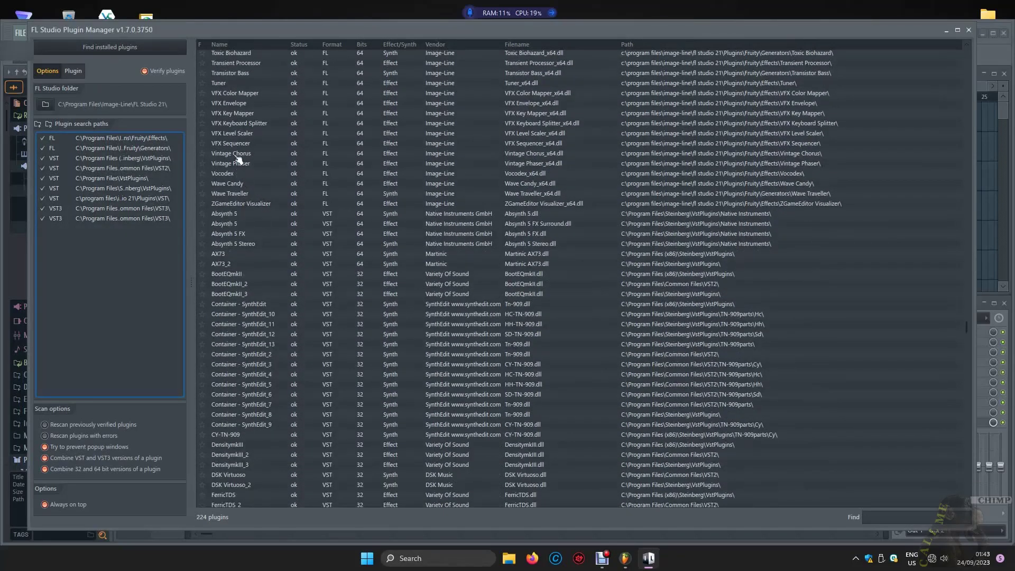
{"action": "scroll", "coordinate": [238, 312], "scroll_direction": "down", "scroll_amount": 10}
{"action": "scroll", "coordinate": [244, 316], "scroll_direction": "down", "scroll_amount": 10}
{"action": "scroll", "coordinate": [248, 316], "scroll_direction": "down", "scroll_amount": 10}
{"action": "scroll", "coordinate": [247, 316], "scroll_direction": "down", "scroll_amount": 2}
{"action": "scroll", "coordinate": [246, 317], "scroll_direction": "down", "scroll_amount": 2}
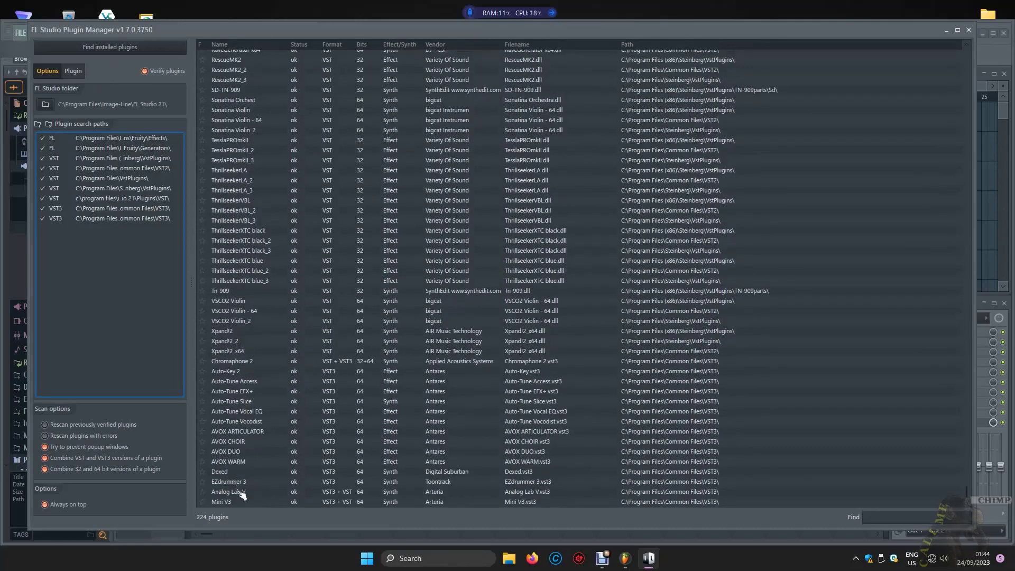
{"action": "left_click", "coordinate": [244, 492]}
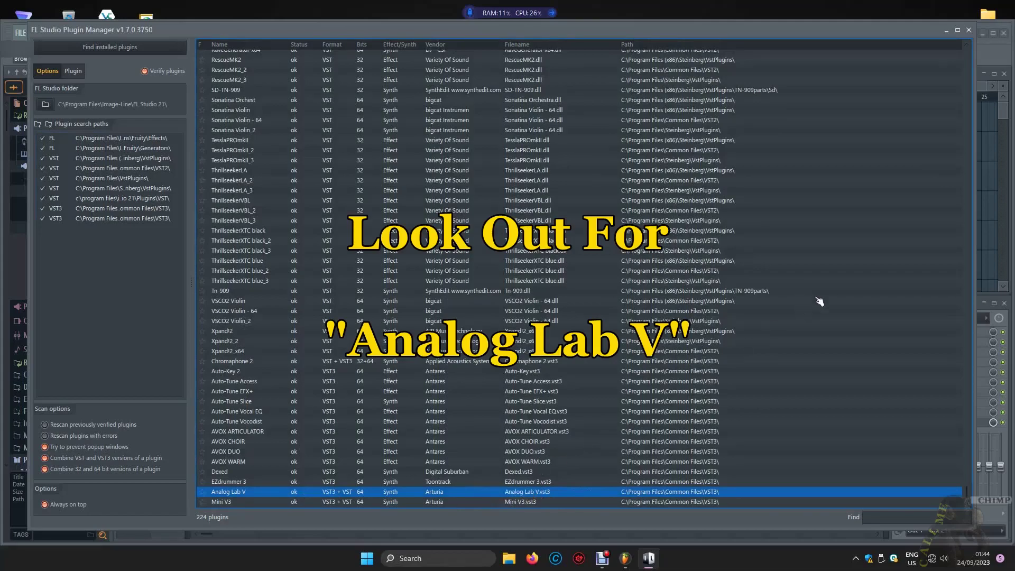
{"action": "left_click", "coordinate": [968, 30]}
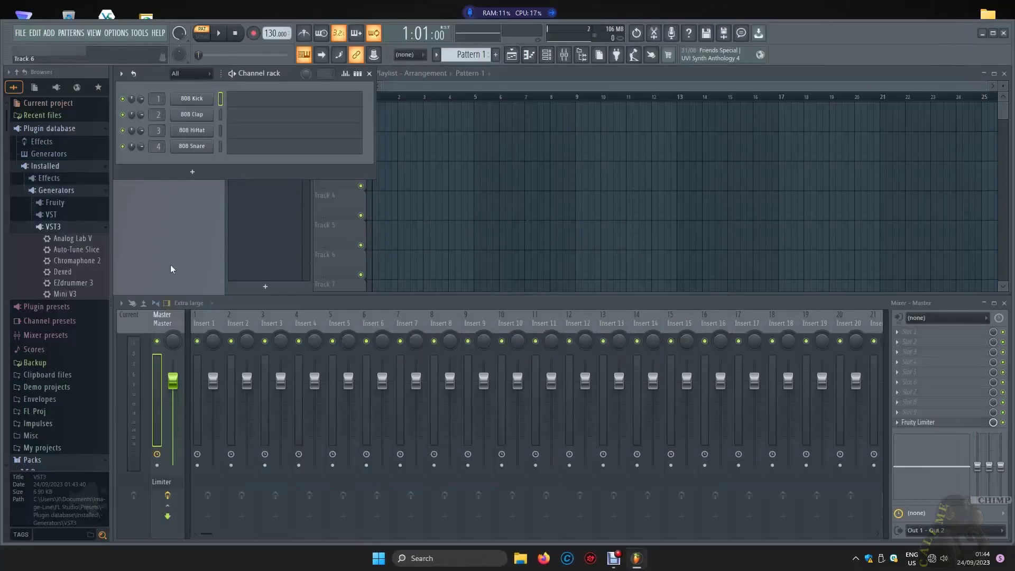
Drag Analog Lab V from the VST3 generators into the Channel rack
{"action": "left_click", "coordinate": [95, 227]}
{"action": "left_click", "coordinate": [95, 228]}
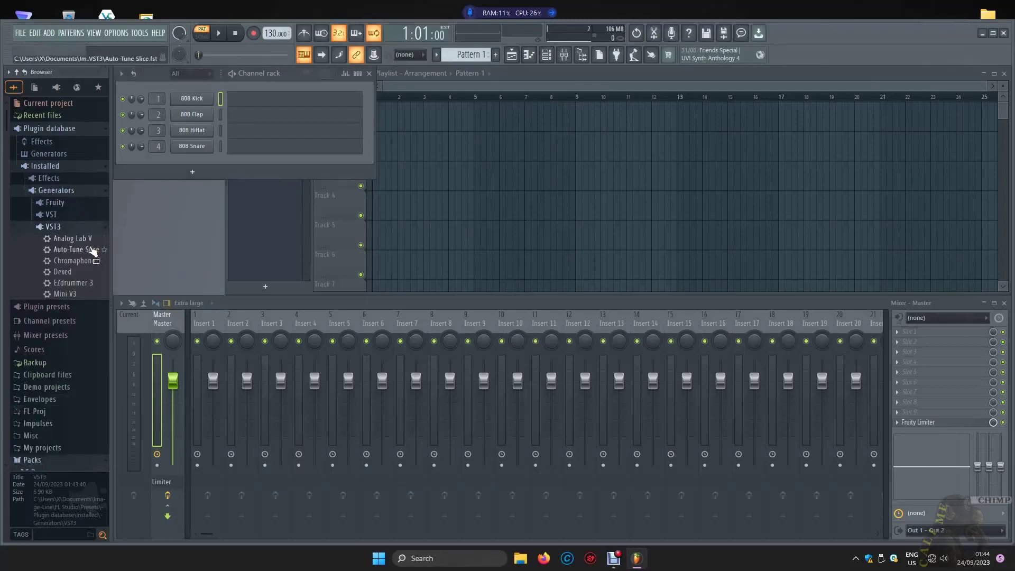
{"action": "left_click", "coordinate": [78, 240]}
{"action": "left_click_drag", "start_coordinate": [81, 244], "coordinate": [184, 165]}
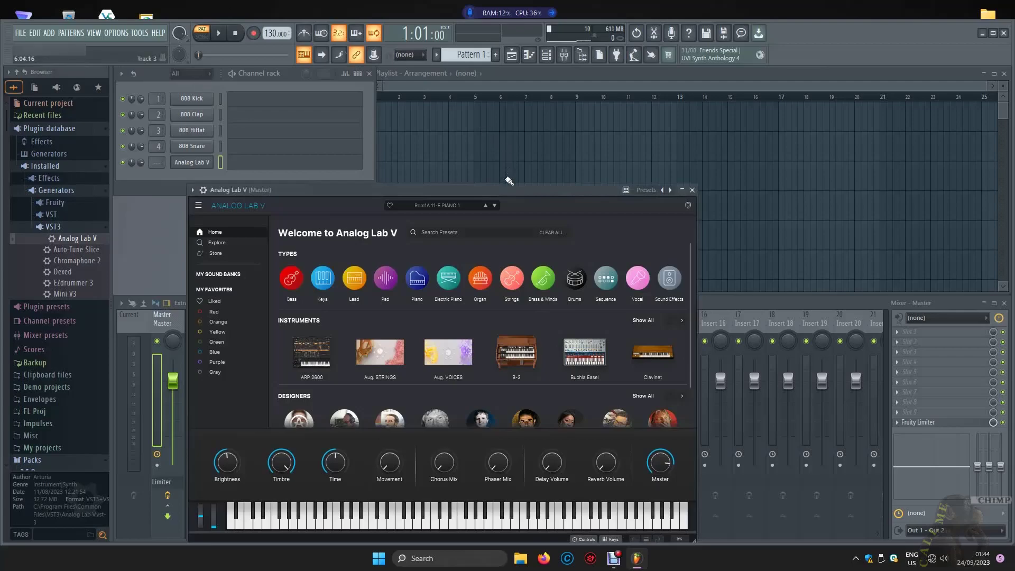
Reposition the Analog Lab V window and list its Keys preset category
{"action": "left_click_drag", "start_coordinate": [501, 191], "coordinate": [564, 125]}
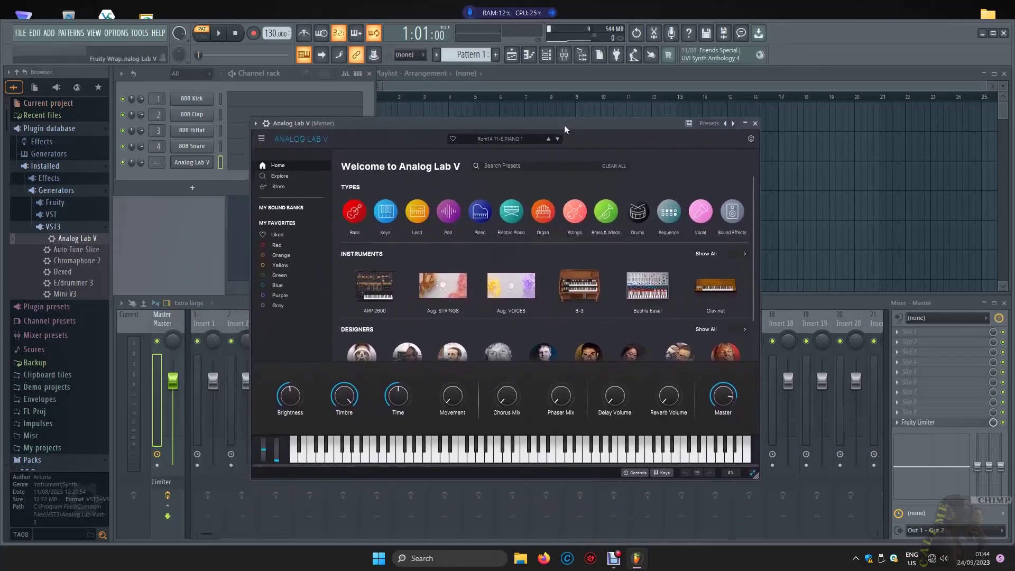
{"action": "left_click", "coordinate": [529, 138]}
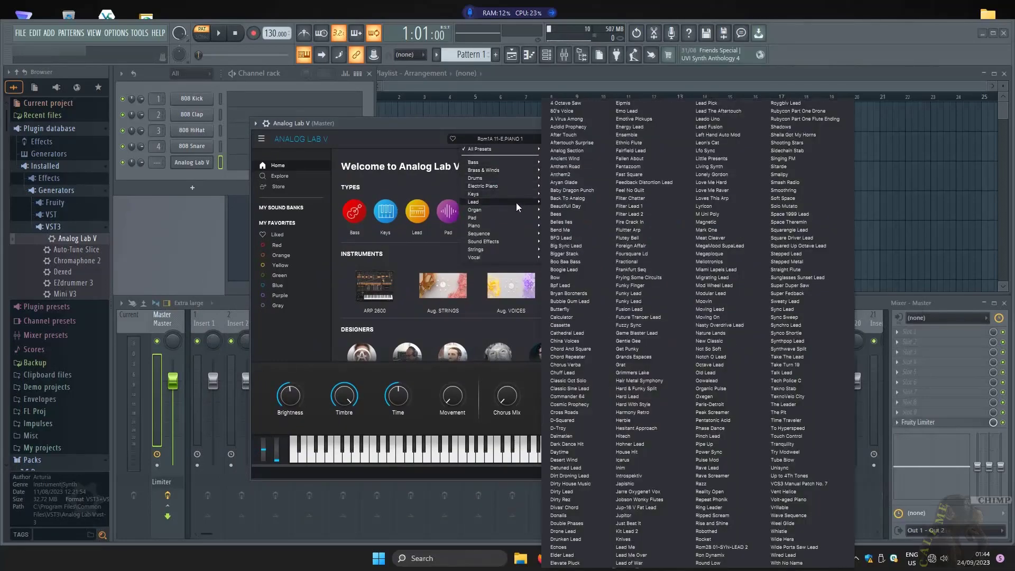
{"action": "mouse_move", "coordinate": [474, 194]}
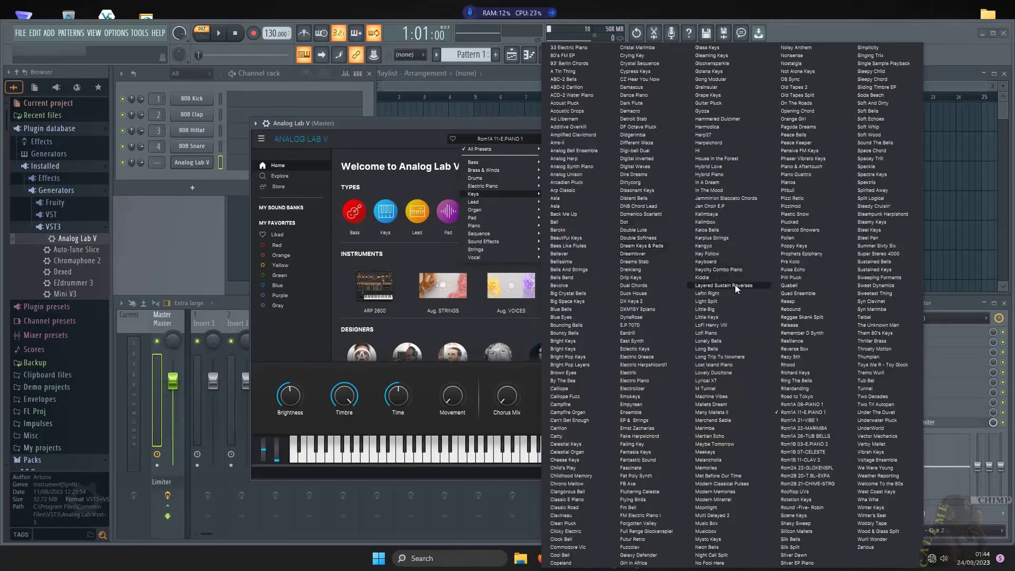
{"action": "left_click", "coordinate": [735, 285]}
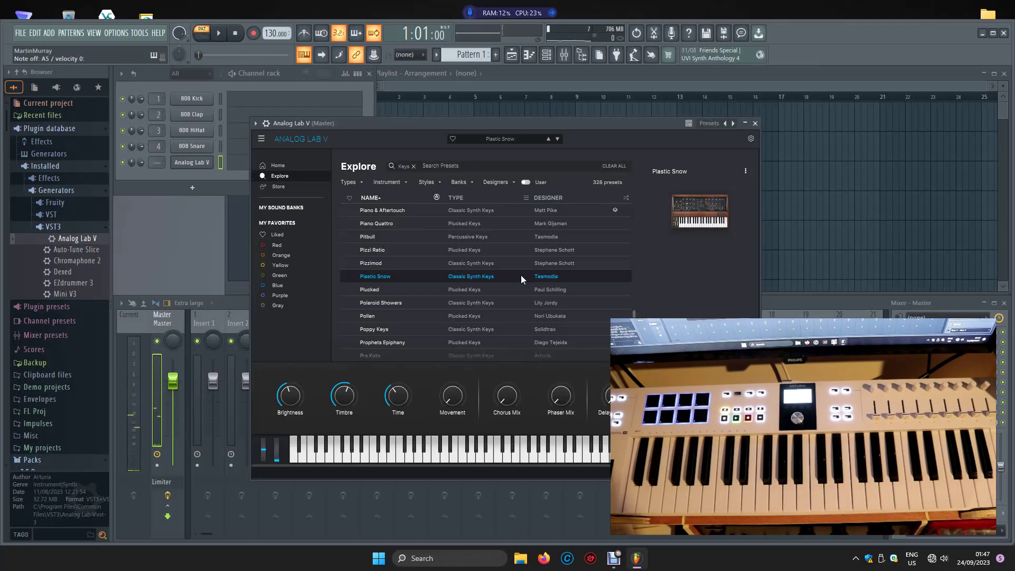
Audition the Keys presets Pizzi Ratio, Pizzimod, Release and Rezy 5th, finishing on Rhood
{"action": "left_click", "coordinate": [527, 256]}
{"action": "left_click", "coordinate": [531, 262]}
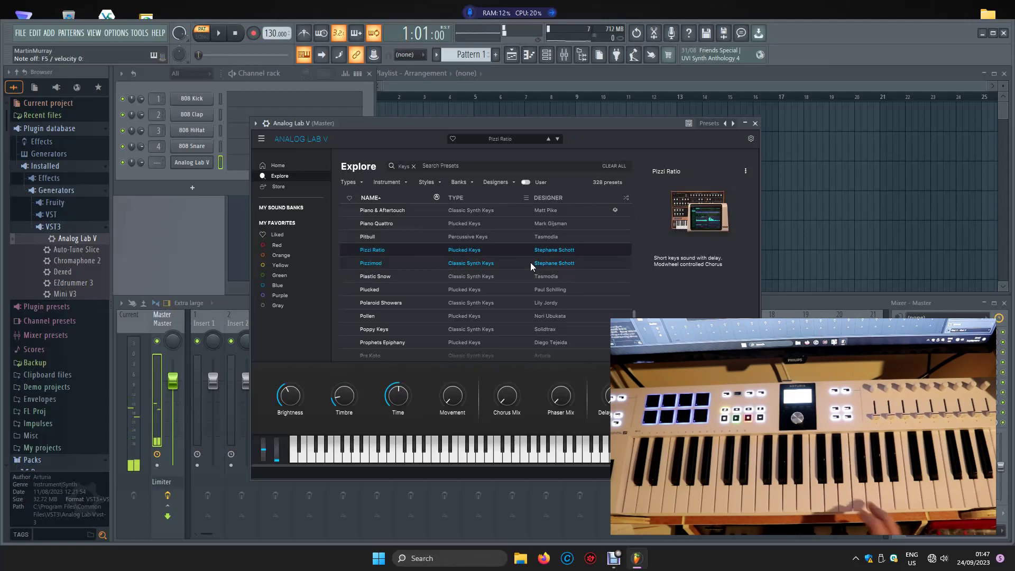
{"action": "left_click", "coordinate": [531, 262]}
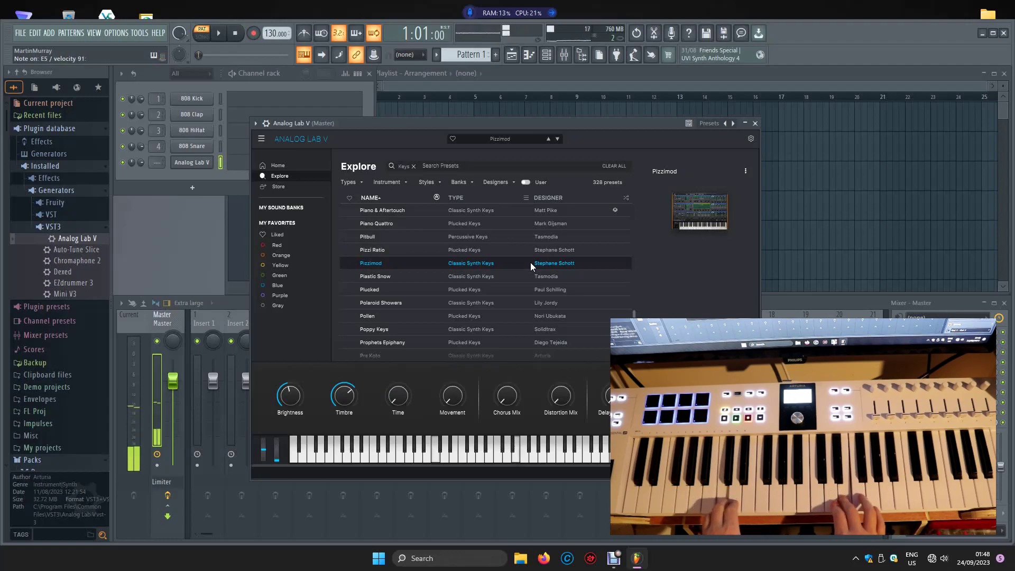
{"action": "scroll", "coordinate": [531, 263], "scroll_direction": "down", "scroll_amount": 2}
{"action": "scroll", "coordinate": [531, 262], "scroll_direction": "down", "scroll_amount": 3}
{"action": "scroll", "coordinate": [531, 263], "scroll_direction": "down", "scroll_amount": 2}
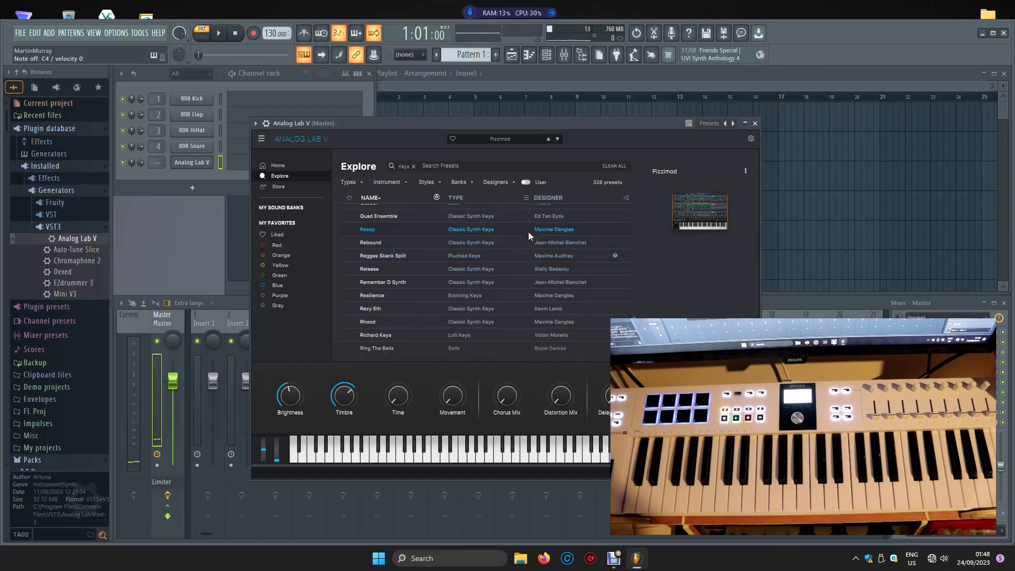
{"action": "left_click", "coordinate": [500, 267]}
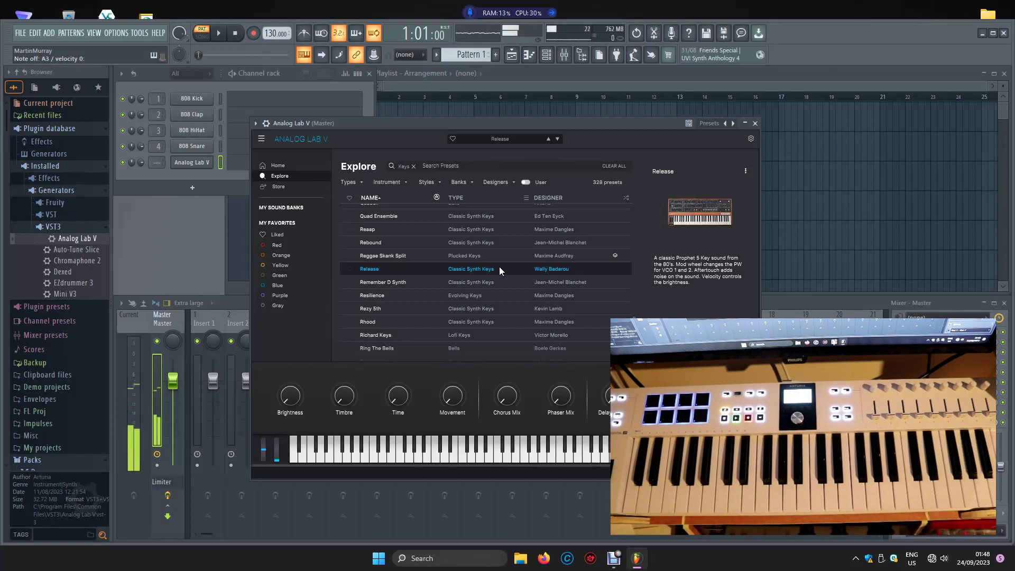
{"action": "left_click", "coordinate": [480, 309]}
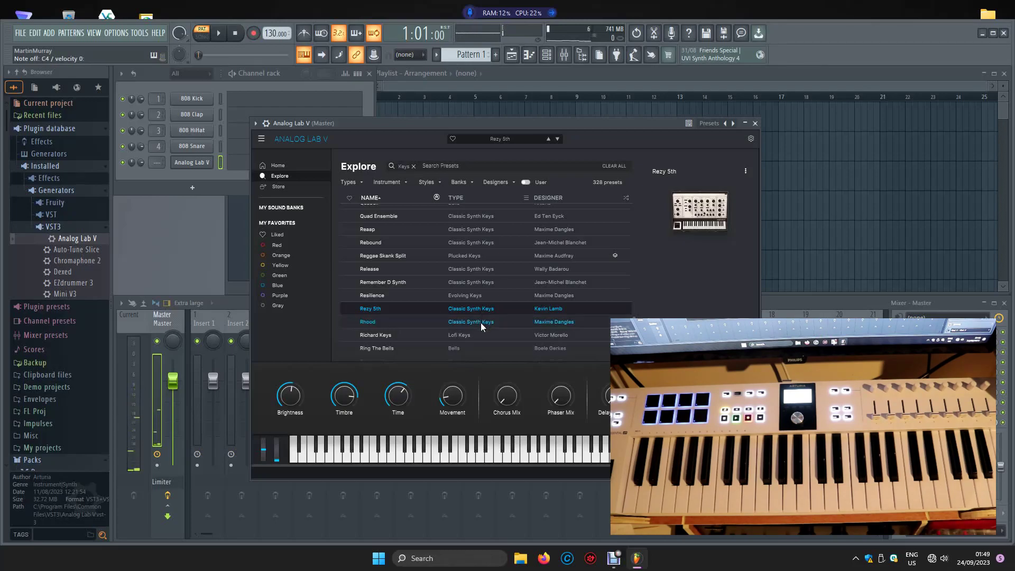
{"action": "left_click", "coordinate": [481, 322]}
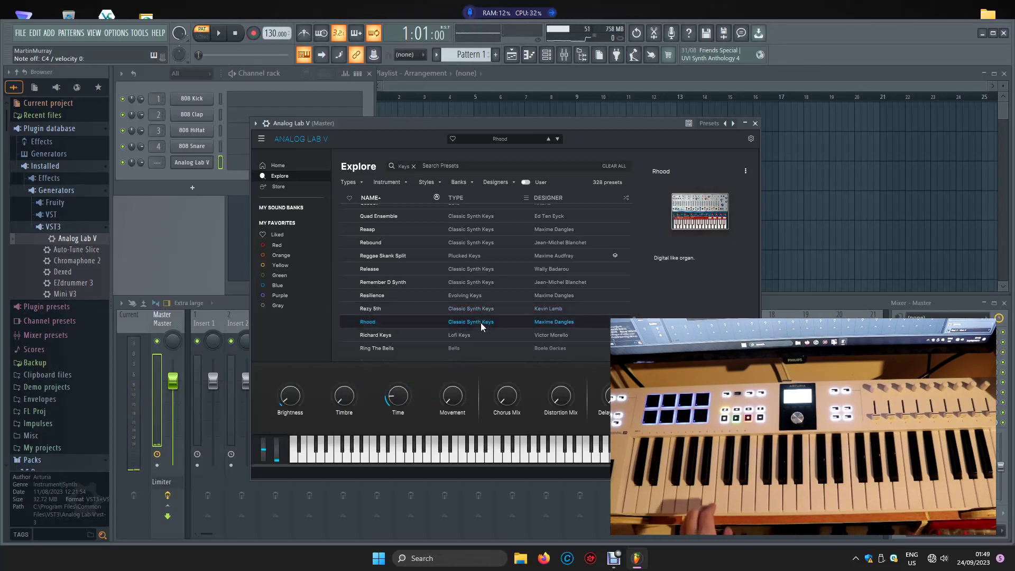